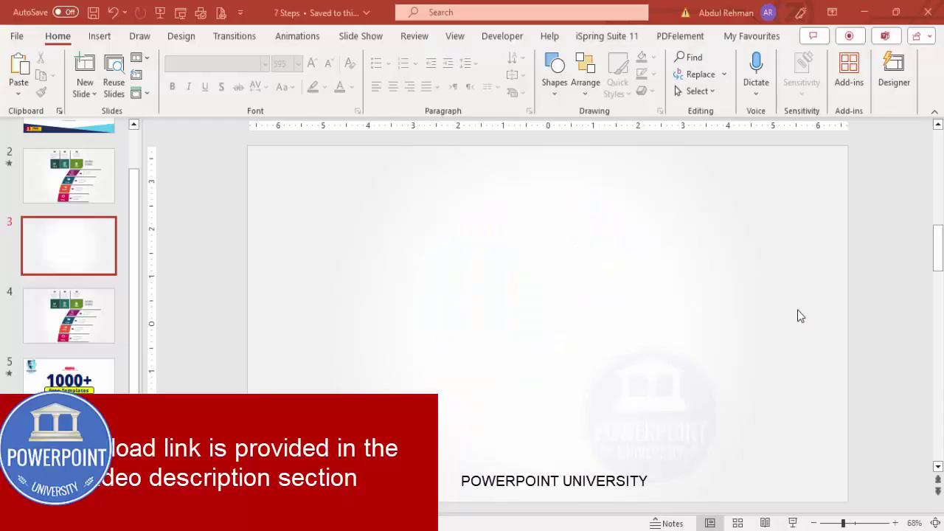
- Insert a text box on slide 3 containing the numeral 7
left_click(98, 37)
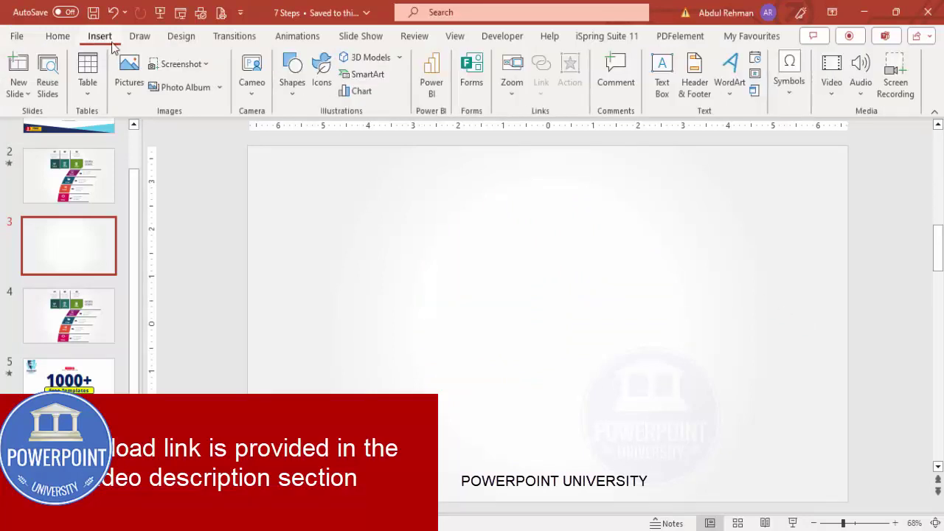
left_click(659, 70)
left_click_drag(470, 238, 564, 297)
type("7")
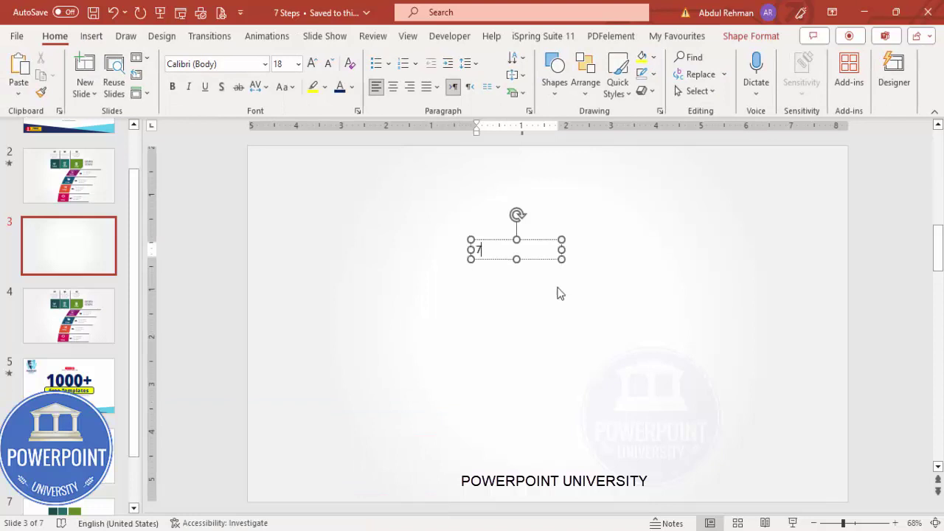
- Set the 7 to Arial Black at size 595 and move it to the slide centre
left_click(507, 241)
left_click(237, 62)
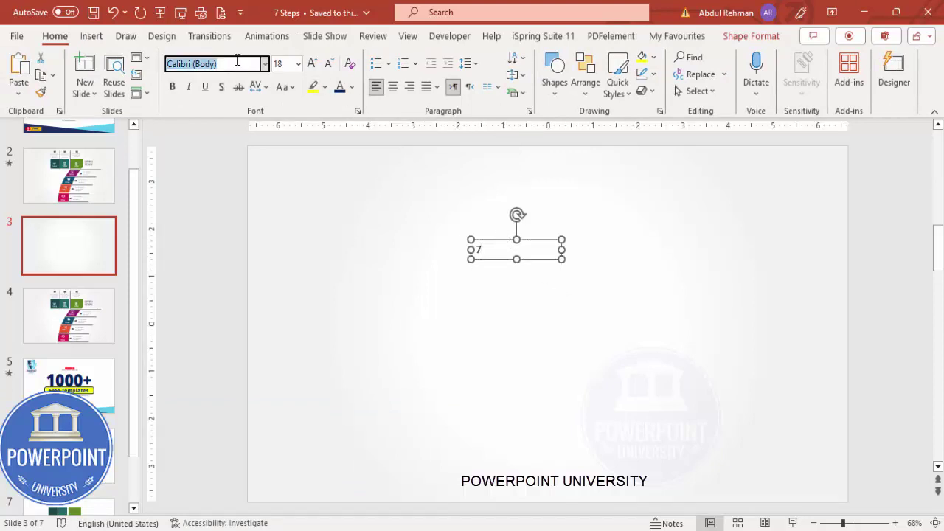
type("Arial Black")
key("Return")
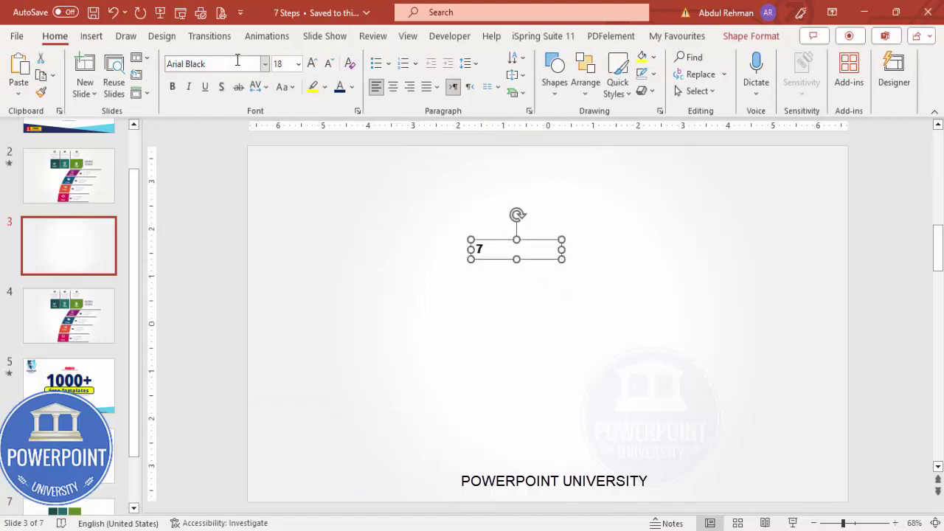
left_click(287, 64)
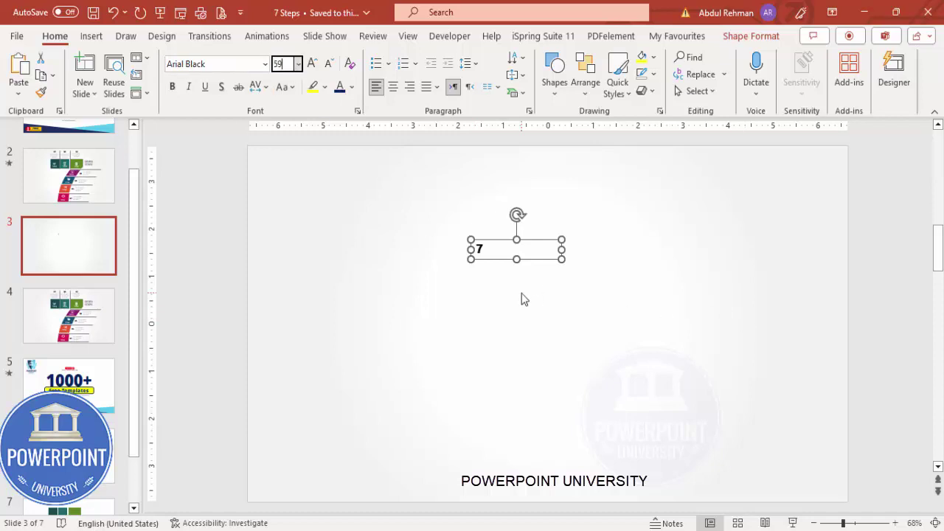
key("Return")
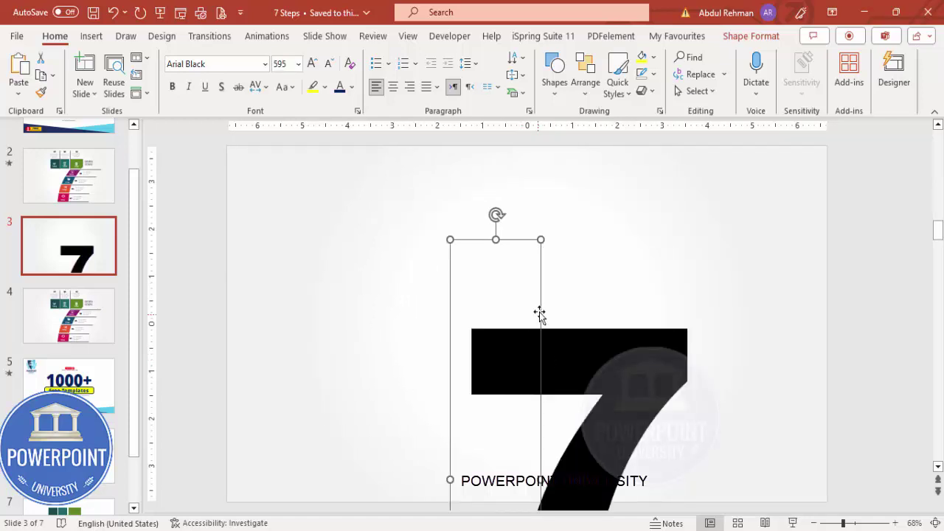
left_click_drag(540, 310, 499, 189)
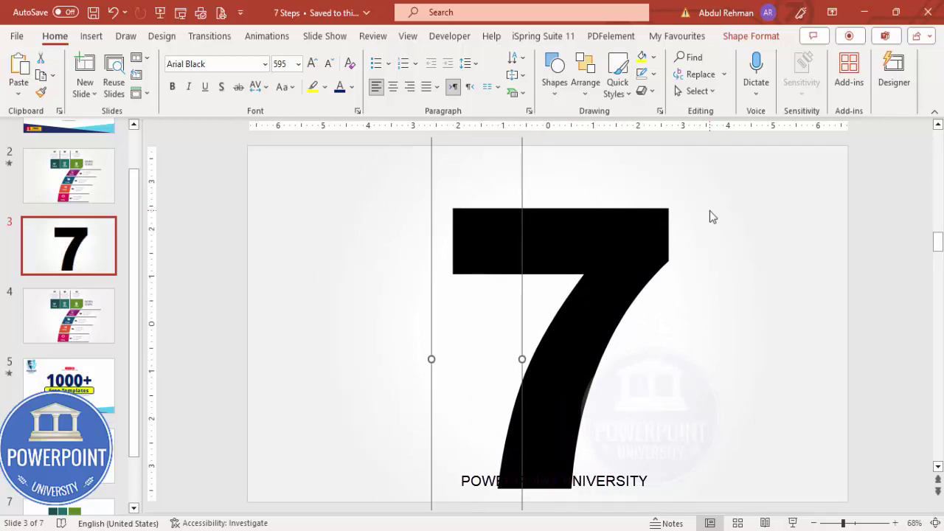
left_click(705, 235)
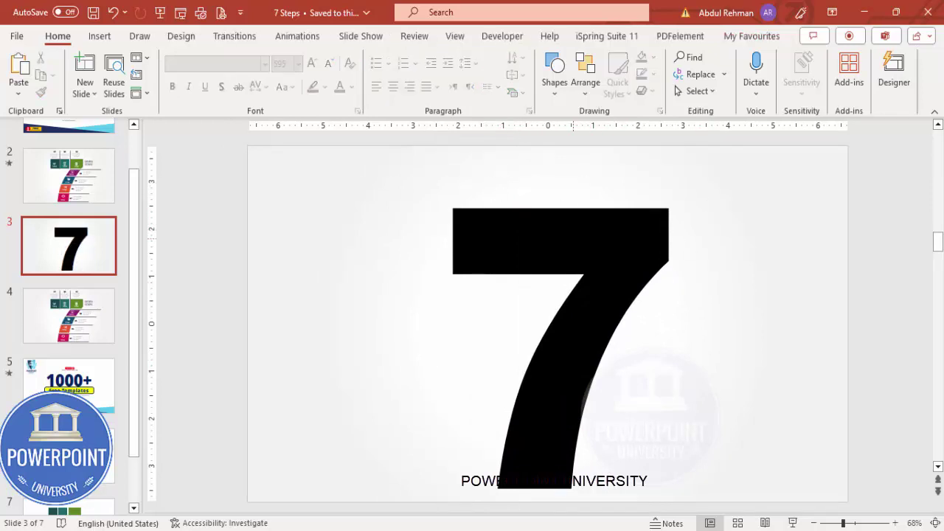
- Draw a thin rectangle bar across the 7's top stroke and shorten it to 1.94 inches
left_click(99, 36)
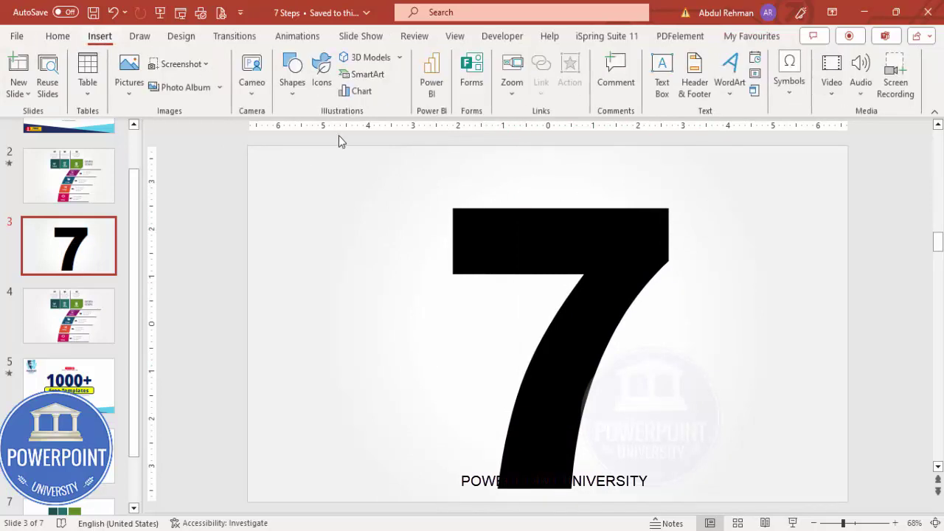
left_click(295, 96)
left_click(288, 233)
left_click_drag(498, 187, 580, 281)
left_click(880, 524)
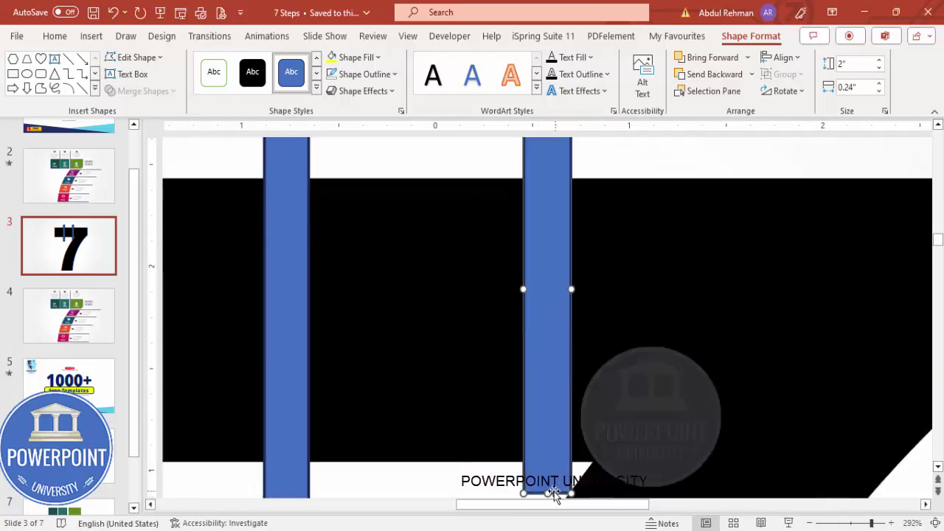
left_click_drag(553, 492, 550, 478)
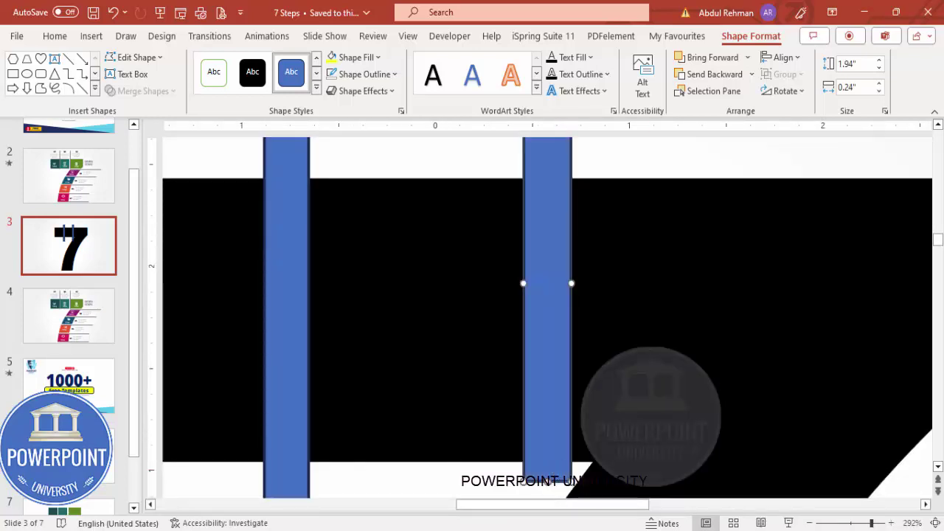
left_click(934, 523)
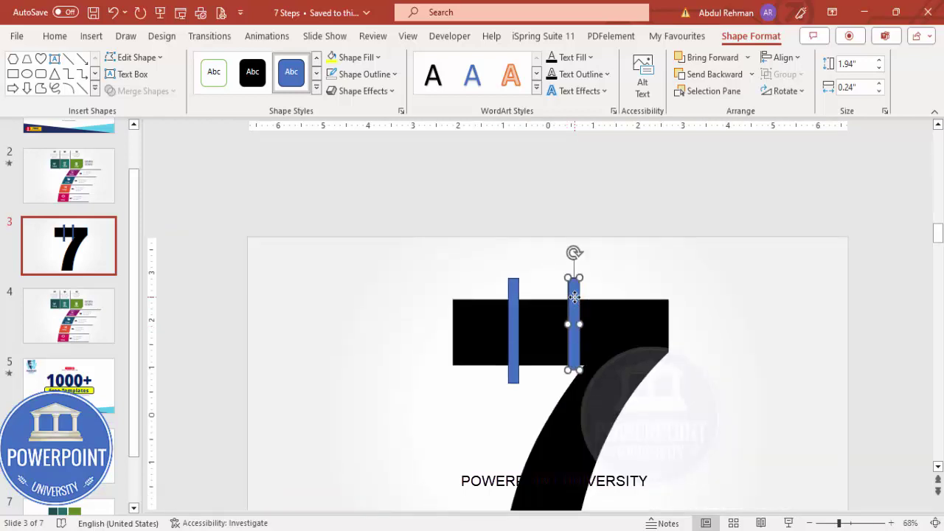
- Copy the bar, turn it horizontal, and align it under the right end of the top stroke
left_click_drag(575, 296, 686, 318)
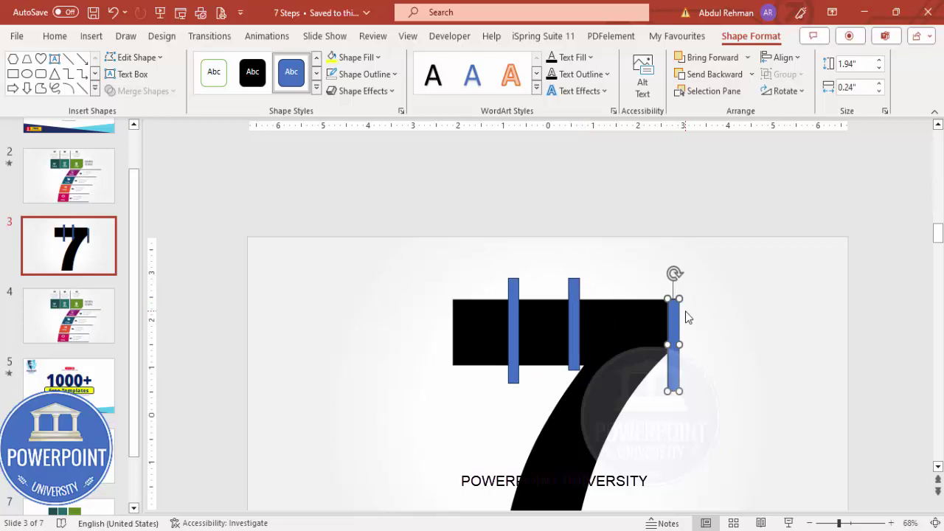
key("alt+Right")
key("alt+Right")
key("alt+Right")
key("alt+Right")
key("alt+Right")
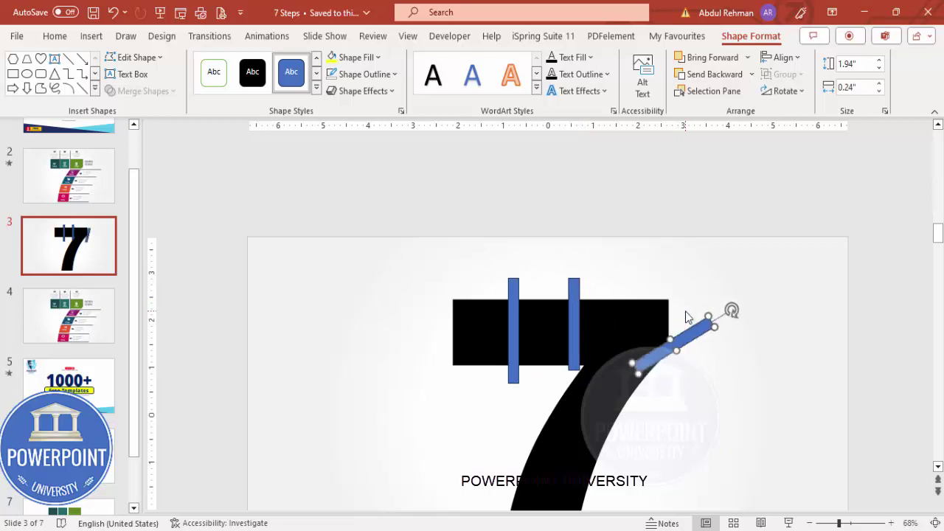
key("alt+Right")
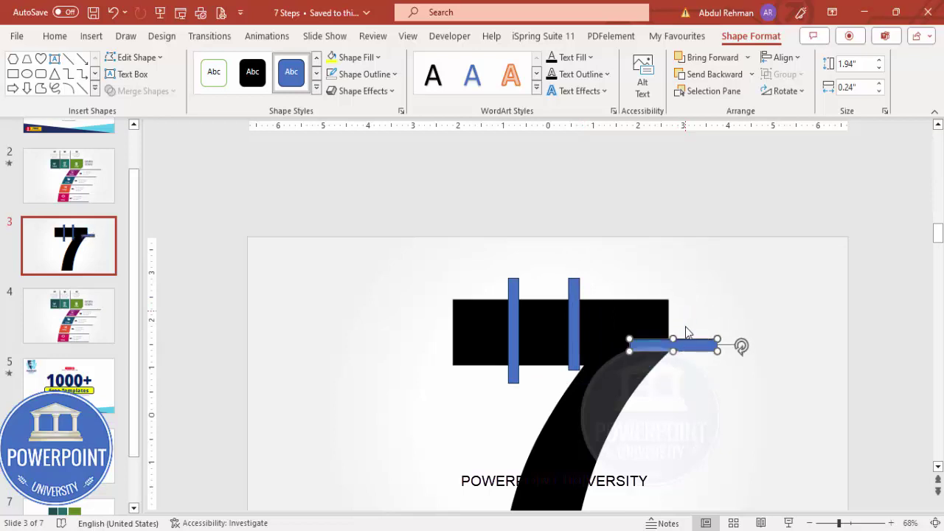
left_click_drag(683, 346, 669, 370)
left_click(861, 522)
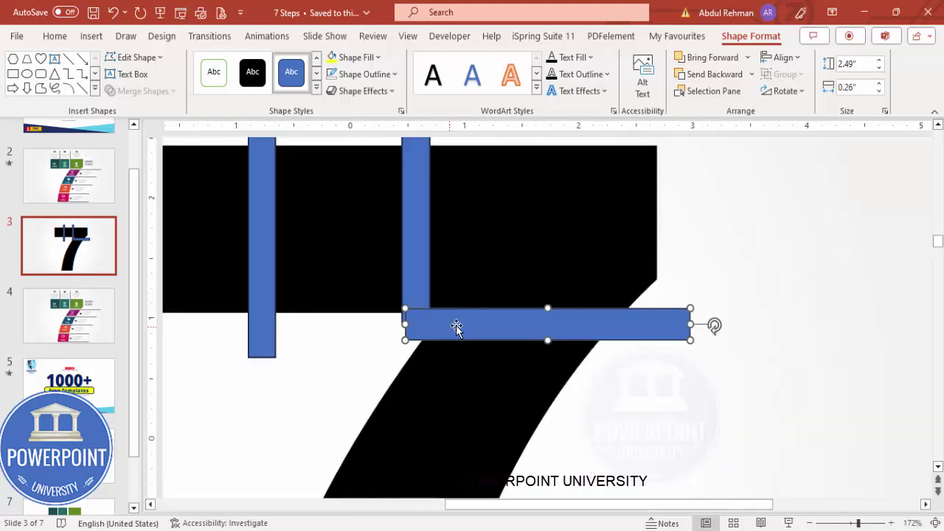
left_click_drag(528, 325, 543, 330)
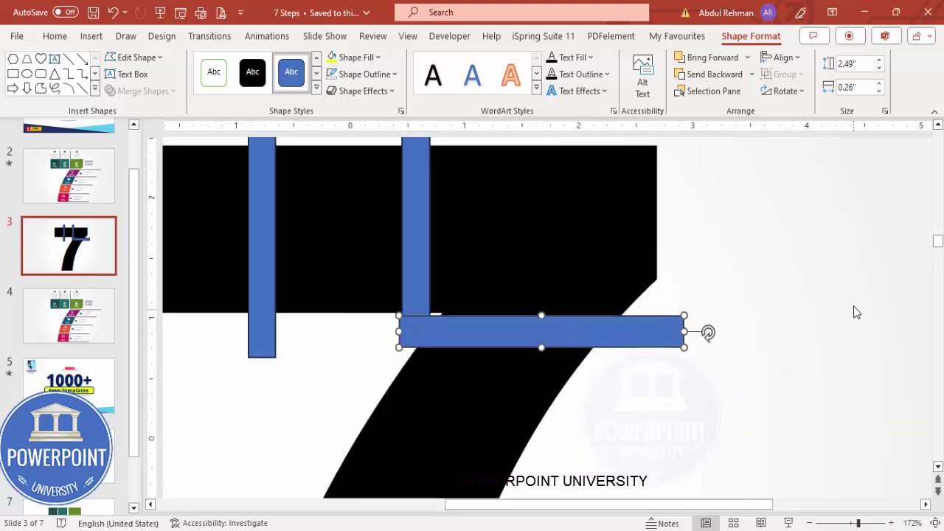
key("ctrl+Up")
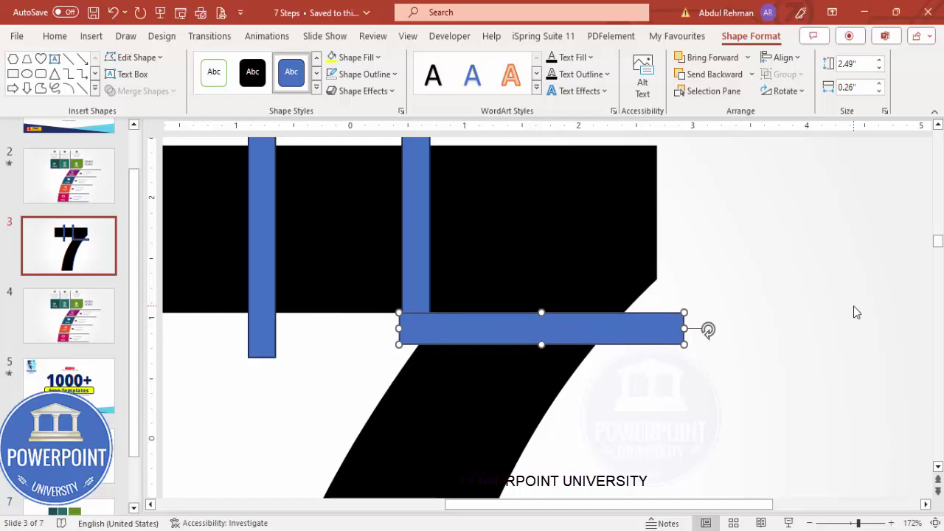
scroll(417, 270, "down", 5)
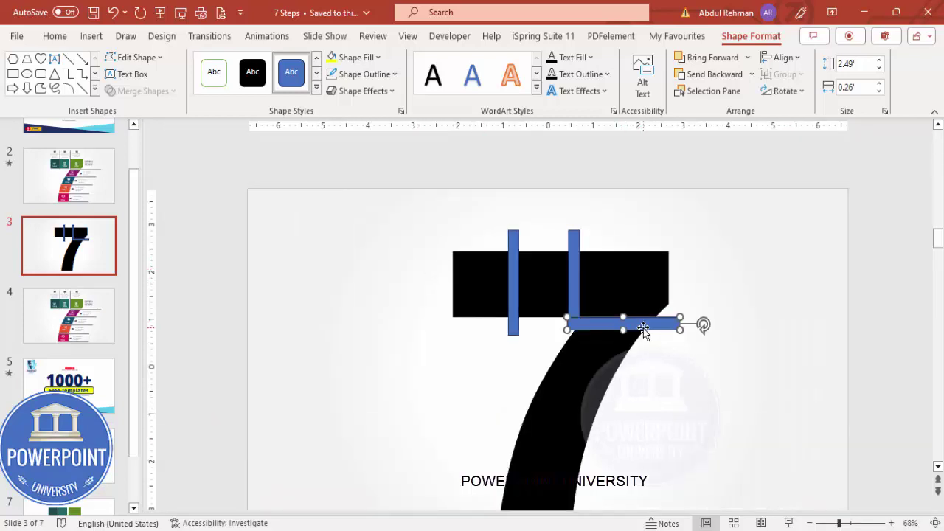
- Copy the horizontal bar down onto the 7's diagonal stroke, adding several more bars
left_click_drag(643, 327, 597, 412)
key("ctrl+d")
scroll(607, 440, "down", 3)
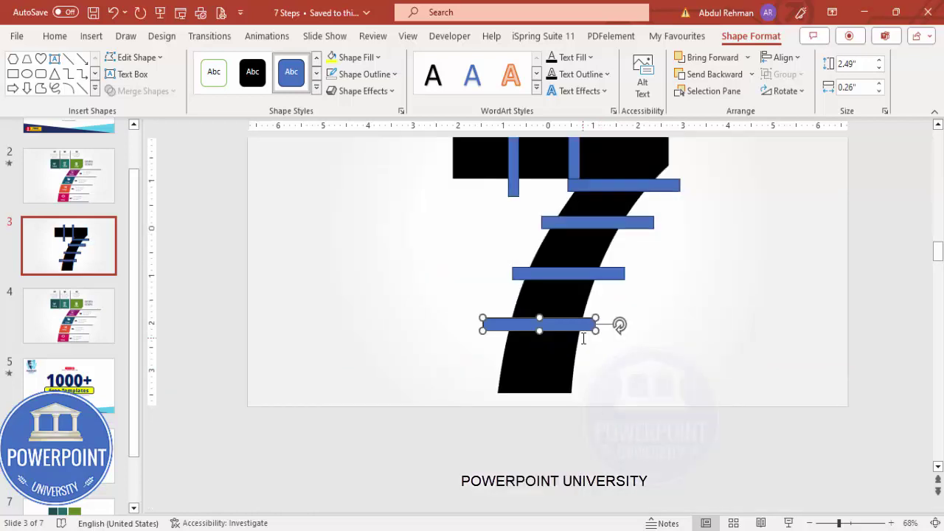
left_click_drag(578, 326, 583, 335)
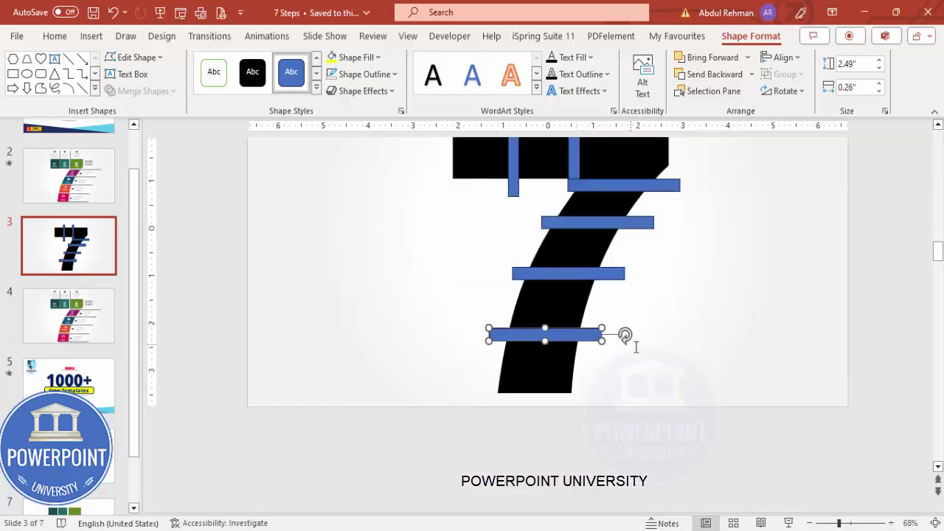
scroll(658, 357, "up", 2)
- Nudge the crossing bars down and left into evenly spaced positions along the diagonal
left_click(433, 177)
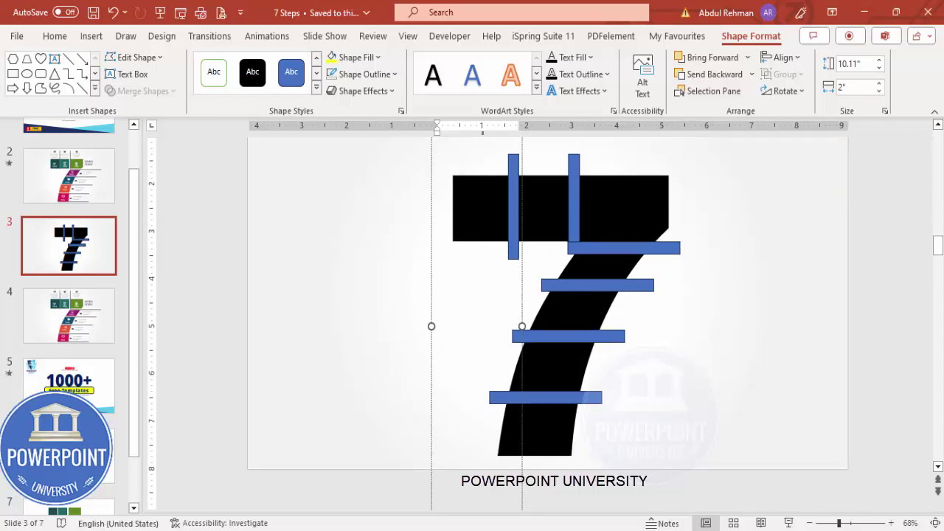
left_click(630, 287)
key("Down")
key("Down")
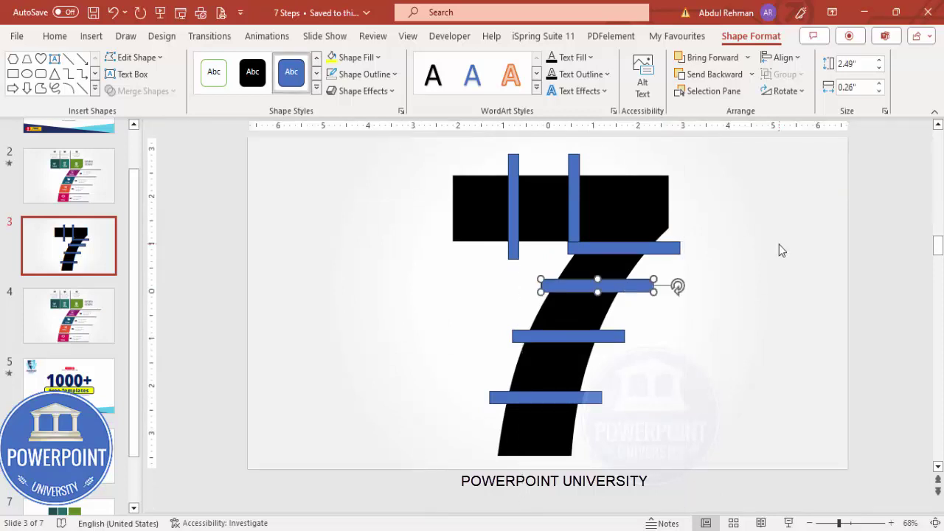
key("Left")
key("Left")
key("Left")
key("Left")
key("Down")
key("Down")
key("Down")
key("Left")
key("Left")
key("Down")
key("Down")
key("Left")
key("Left")
key("Left")
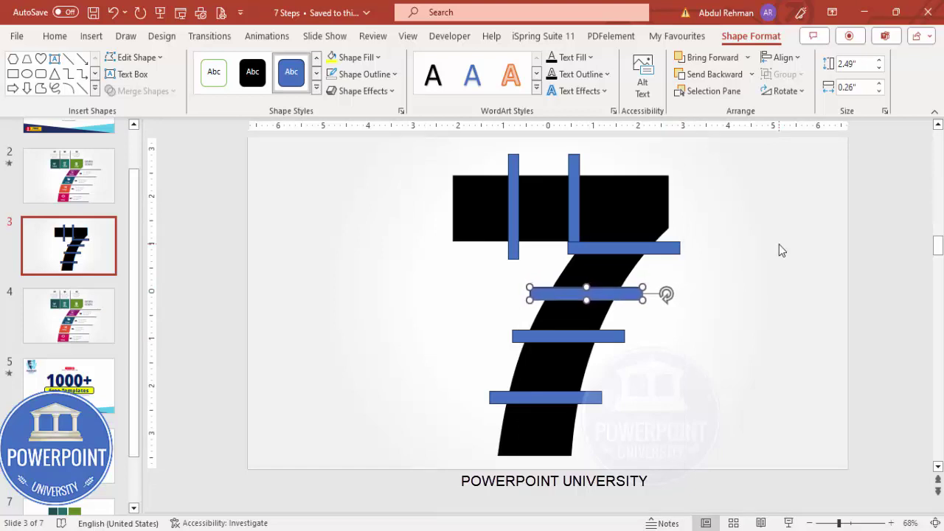
left_click_drag(609, 338, 597, 349)
left_click_drag(599, 398, 597, 402)
left_click_drag(628, 289, 621, 292)
left_click_drag(512, 203, 508, 198)
- Select each bar and the big 7 in turn to check their arrangement
left_click(752, 280)
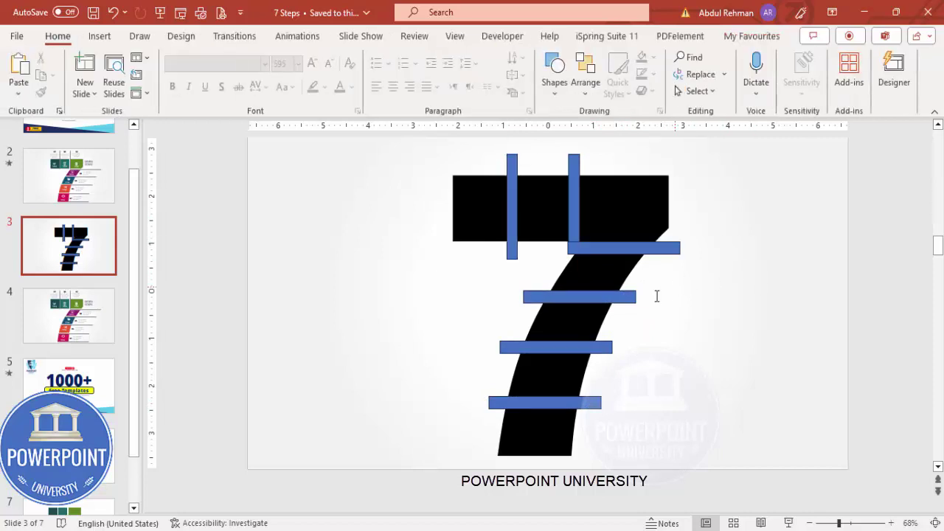
left_click(511, 167)
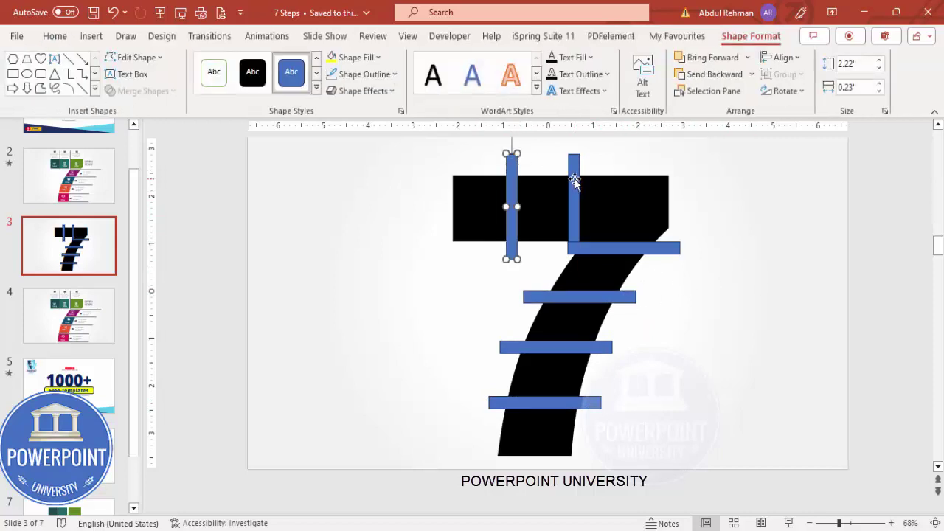
left_click(674, 247)
left_click(632, 298)
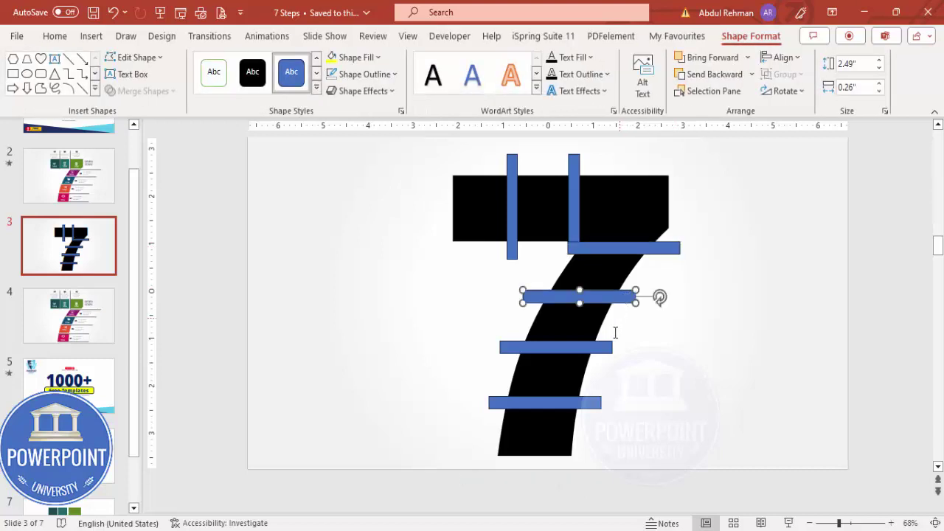
left_click(601, 346)
left_click(595, 402)
left_click(661, 360)
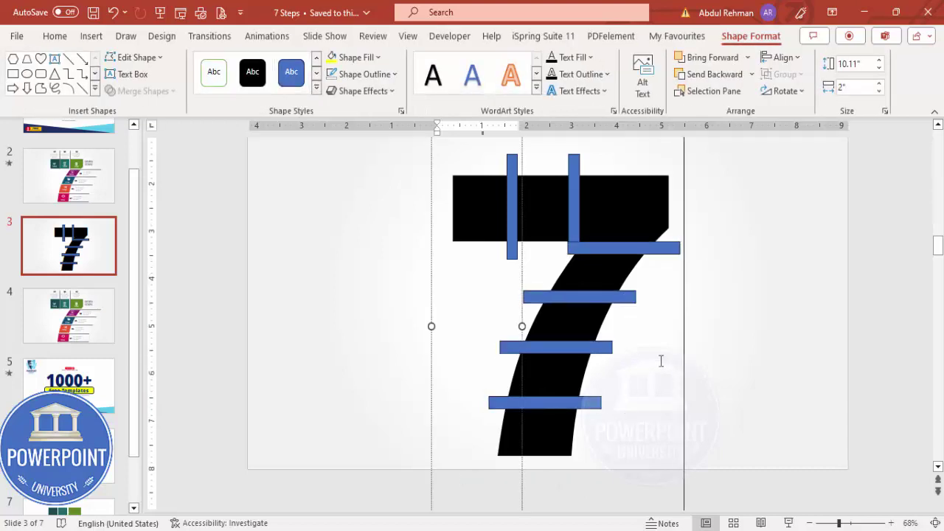
left_click(713, 238)
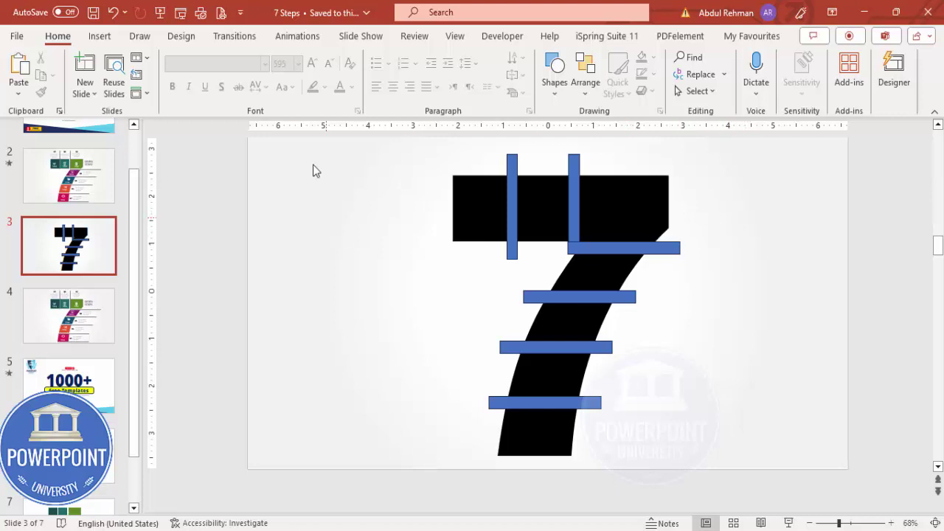
- Fragment the 7 and all crossing bars into separate pieces with Merge Shapes
key("ctrl+a")
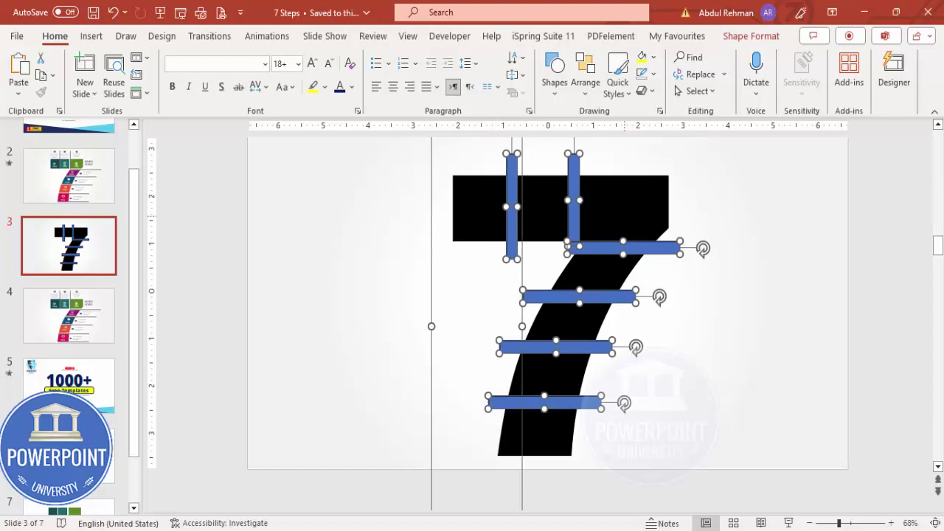
left_click(747, 37)
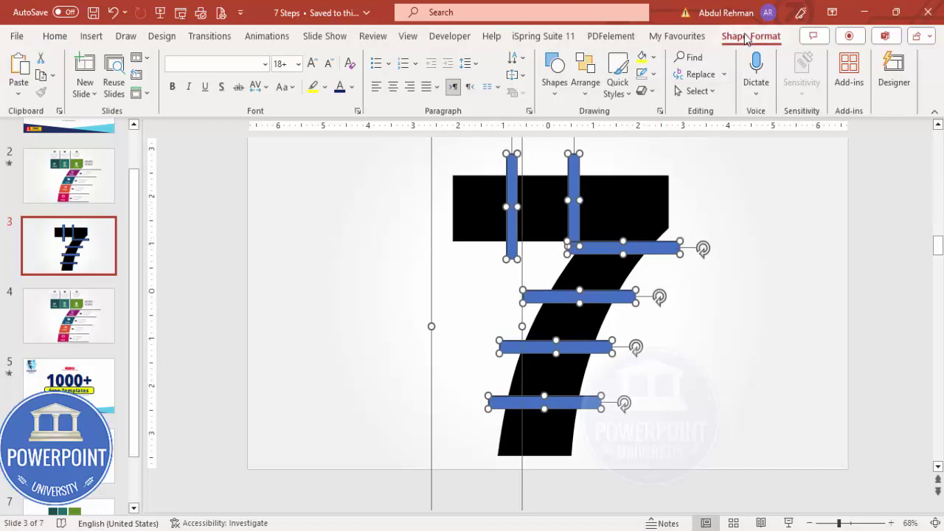
left_click(162, 91)
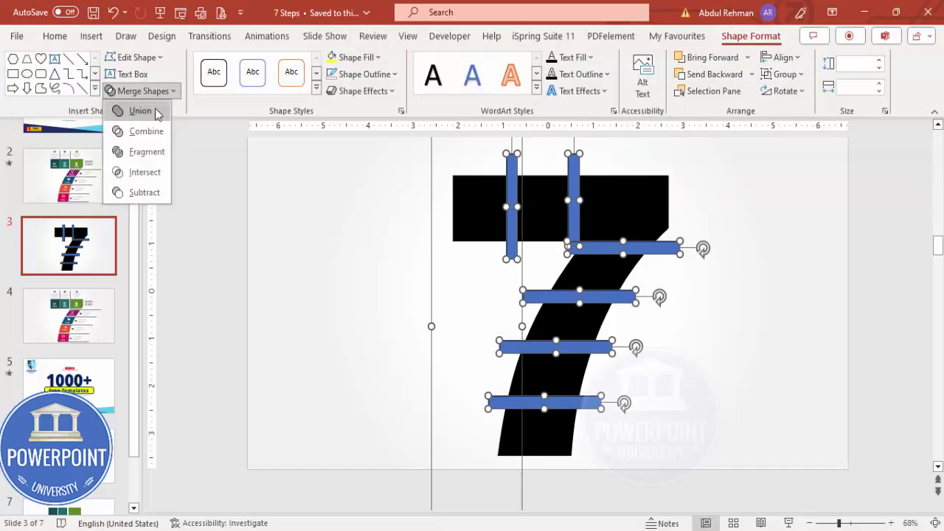
left_click(143, 153)
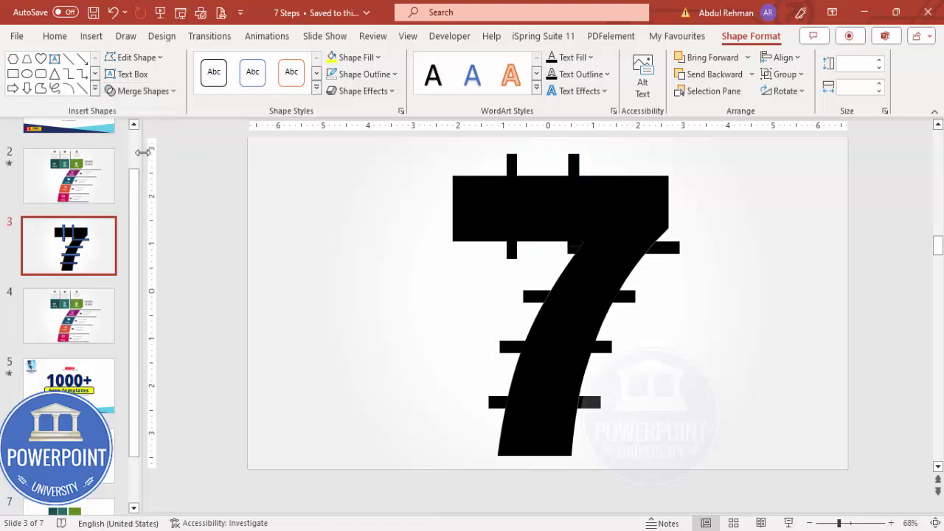
left_click(803, 194)
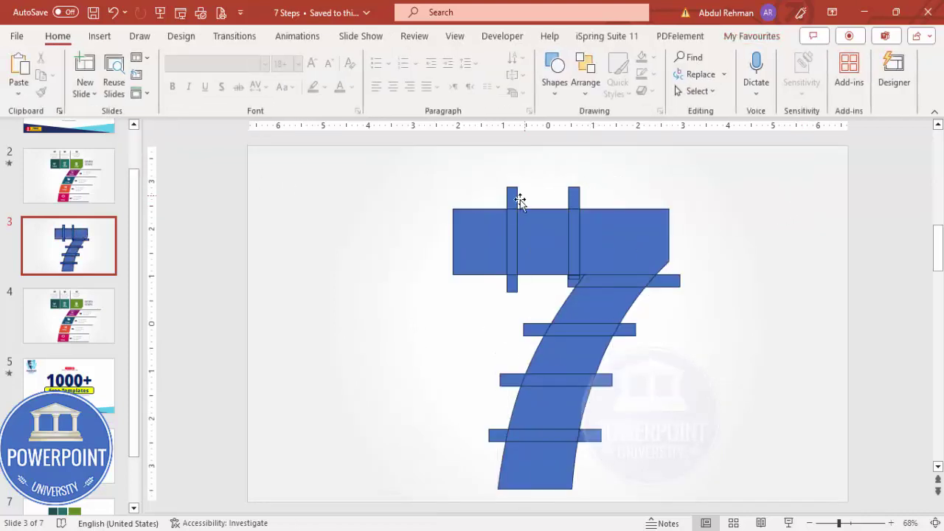
- Delete the bar slivers around the top blocks and the thin strips crossing the diagonal
left_click_drag(494, 165, 534, 314)
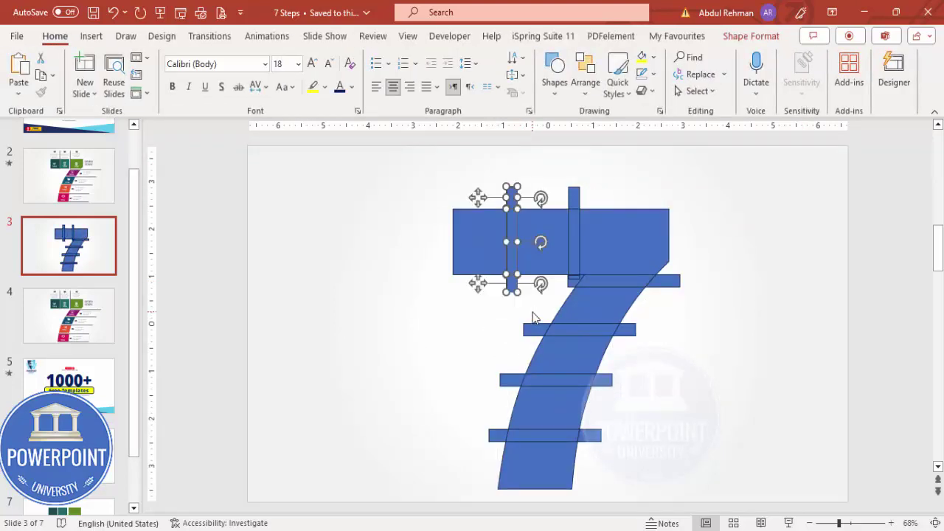
key("Delete")
left_click_drag(551, 160, 599, 303)
key("Delete")
left_click_drag(713, 306, 552, 275)
key("Delete")
left_click_drag(677, 362, 482, 307)
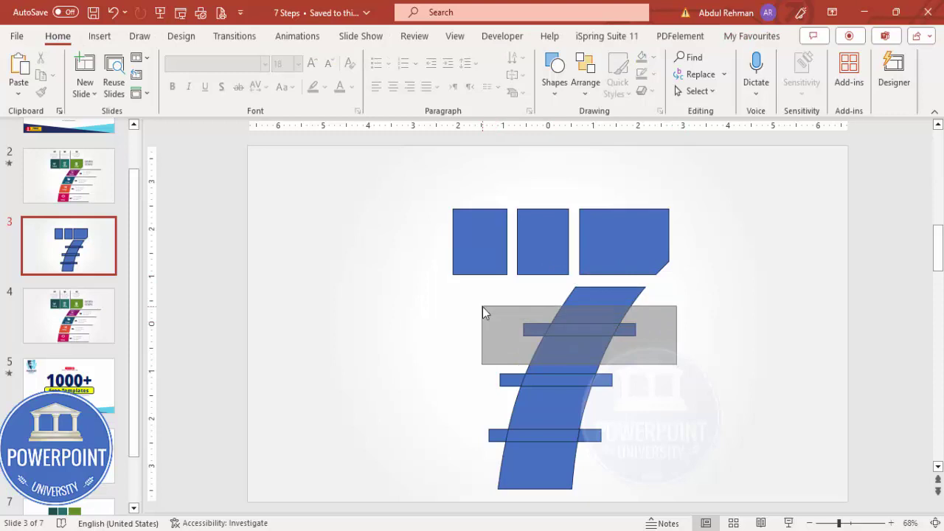
key("Delete")
left_click_drag(657, 398, 464, 340)
key("Delete")
- Delete the lowest thin bar strip, then undo trial moves of the top squares
left_click_drag(625, 453, 463, 408)
key("Delete")
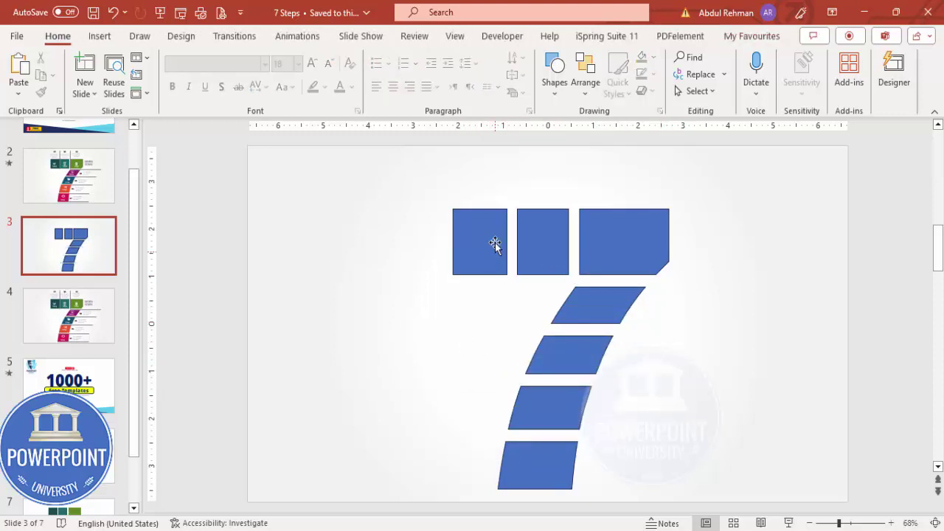
left_click_drag(495, 245, 456, 245)
left_click_drag(531, 240, 511, 238)
key("ctrl+z")
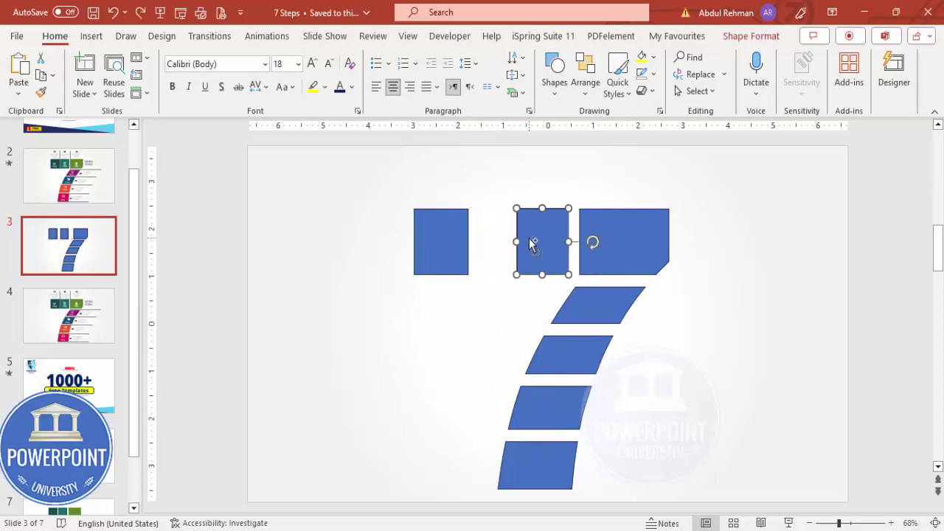
key("ctrl+z")
left_click(726, 246)
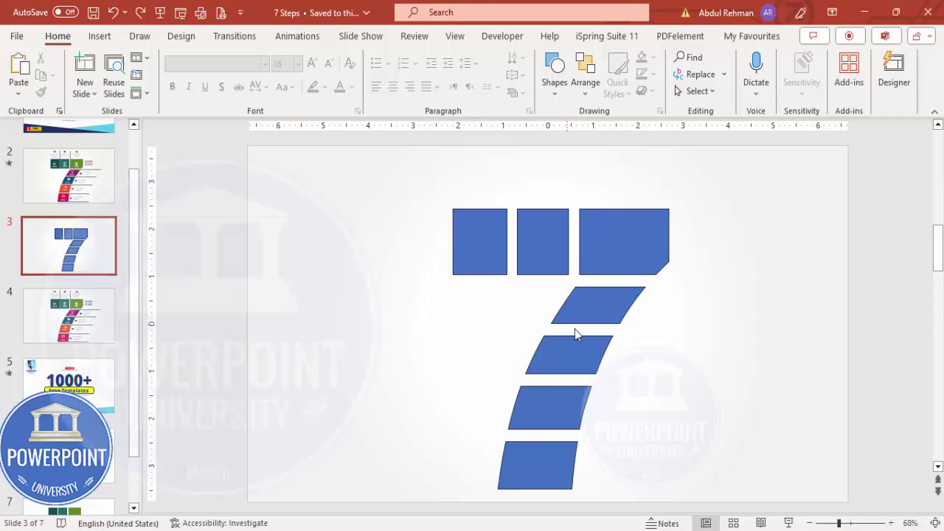
- Remove the outline from all seven pieces of the 7
left_click_drag(389, 184, 715, 514)
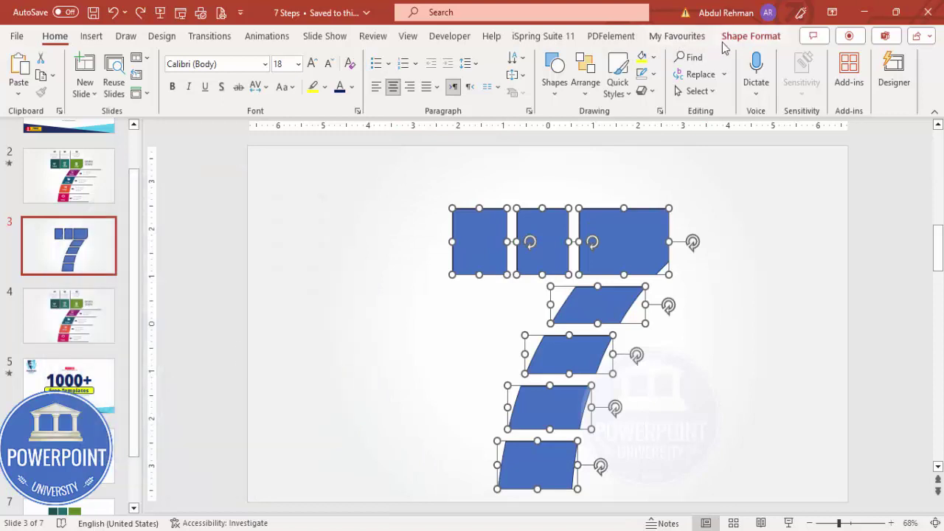
left_click(750, 35)
left_click(385, 74)
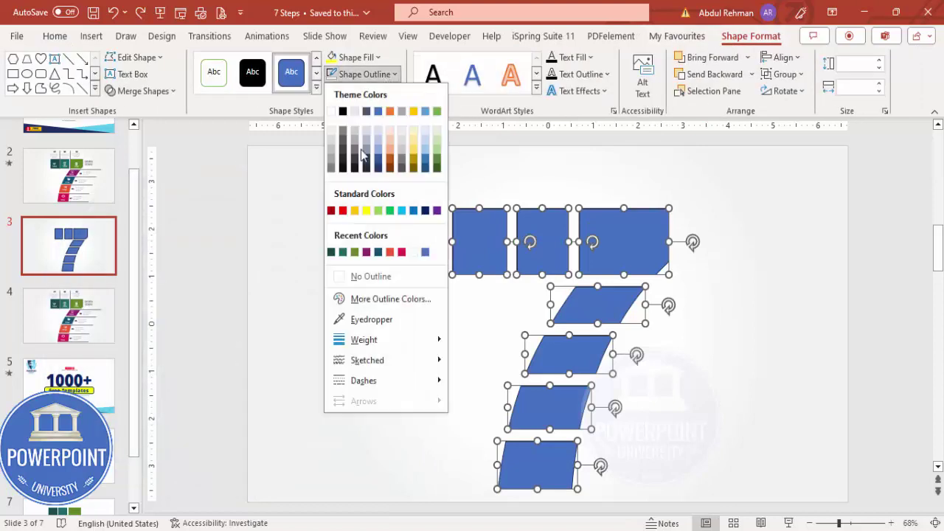
left_click(379, 275)
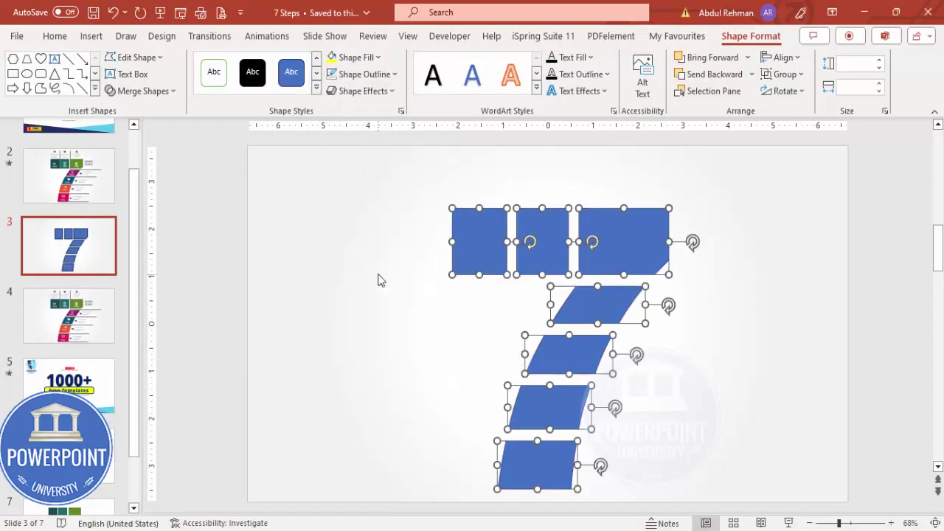
left_click(734, 269)
- Fill the three top blocks crimson, orange and dark teal
left_click(489, 240)
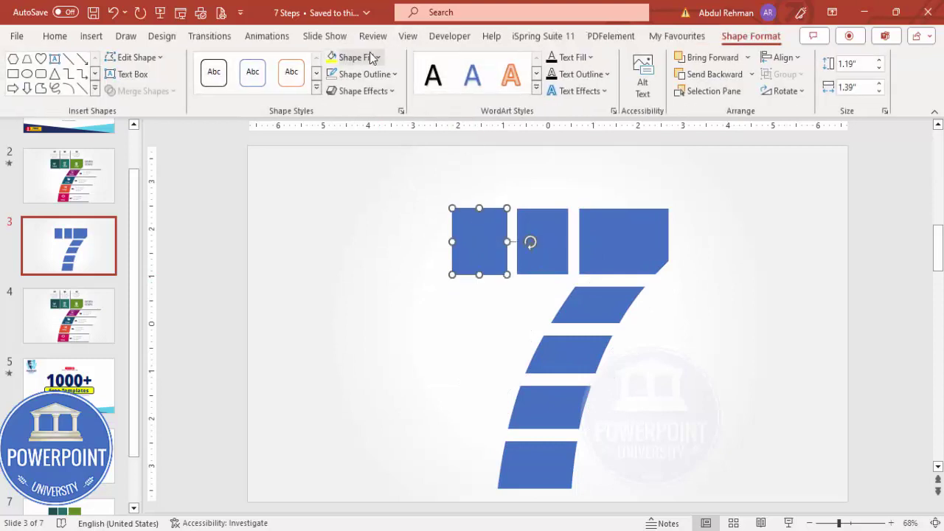
left_click(369, 57)
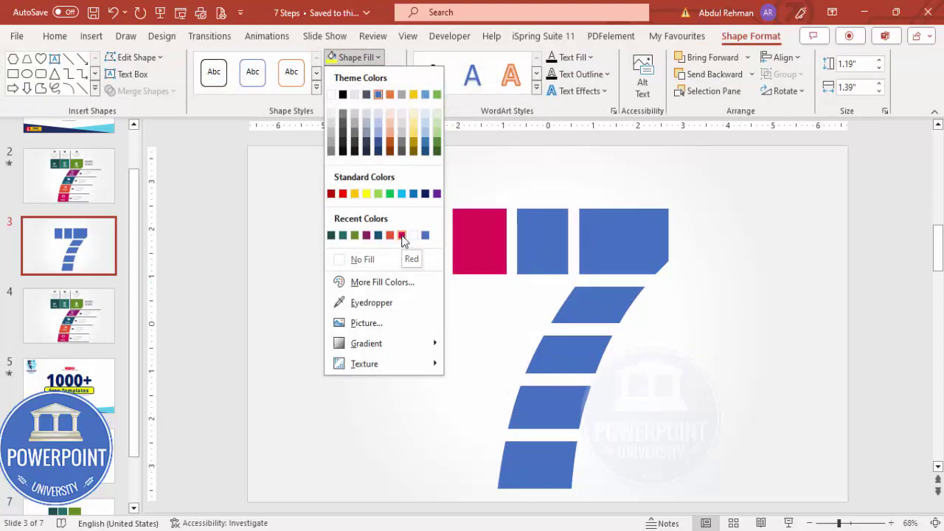
left_click(402, 235)
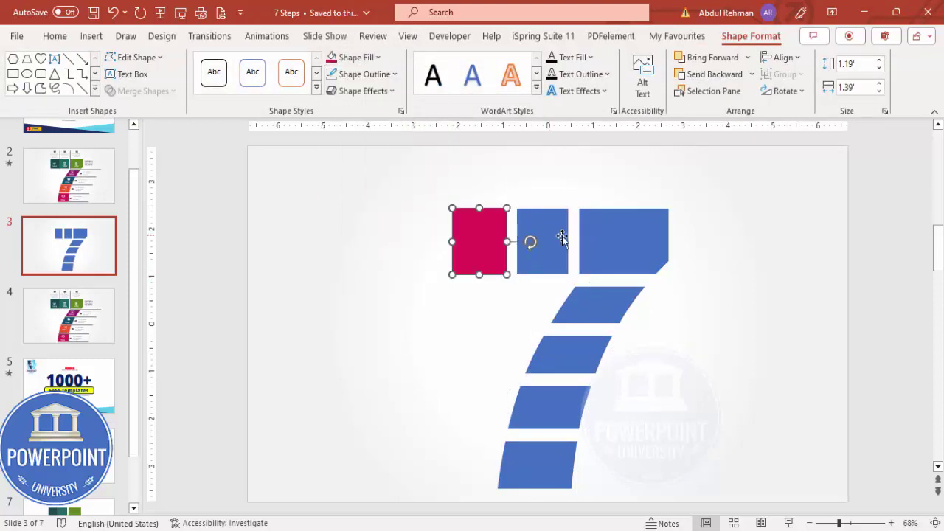
left_click(531, 243)
left_click(376, 57)
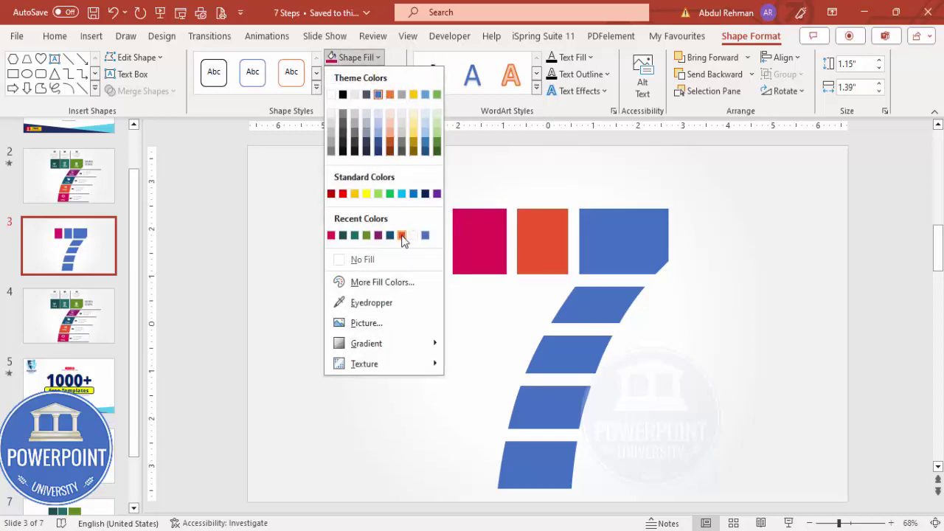
left_click(402, 235)
left_click(596, 240)
left_click(376, 56)
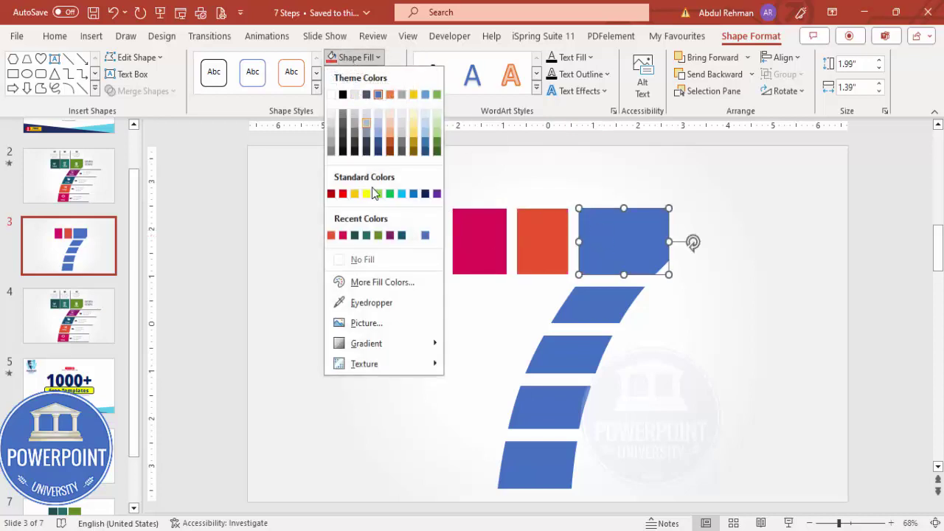
left_click(402, 236)
- Fill the four diagonal pieces purple, green, teal and dark green
left_click(585, 306)
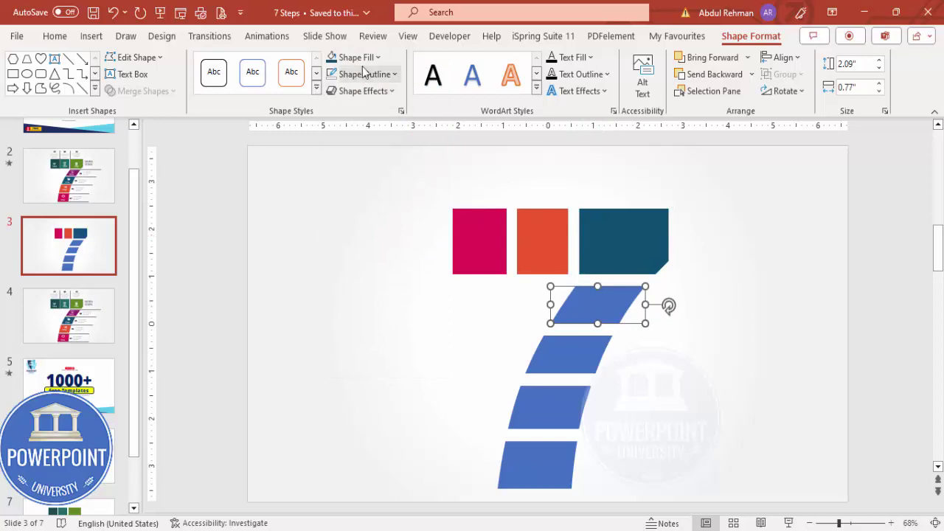
left_click(376, 57)
left_click(399, 237)
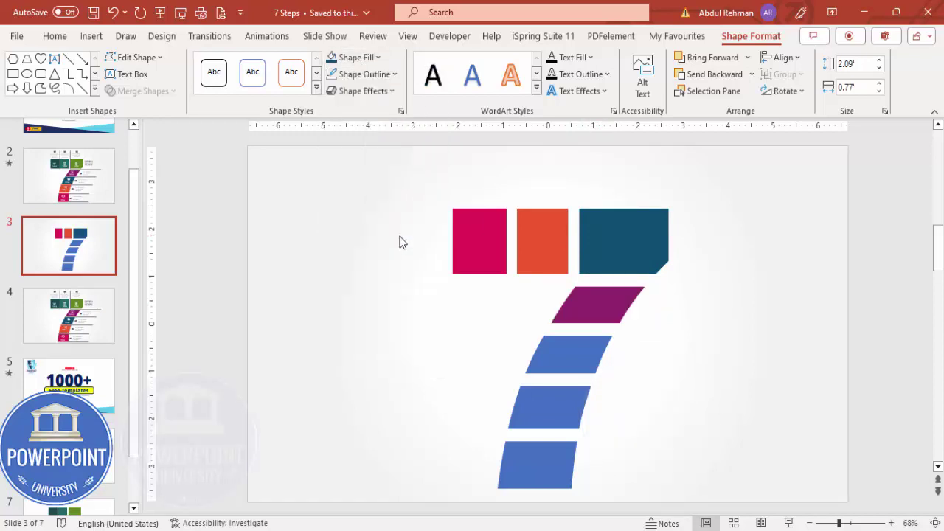
left_click(563, 358)
left_click(377, 57)
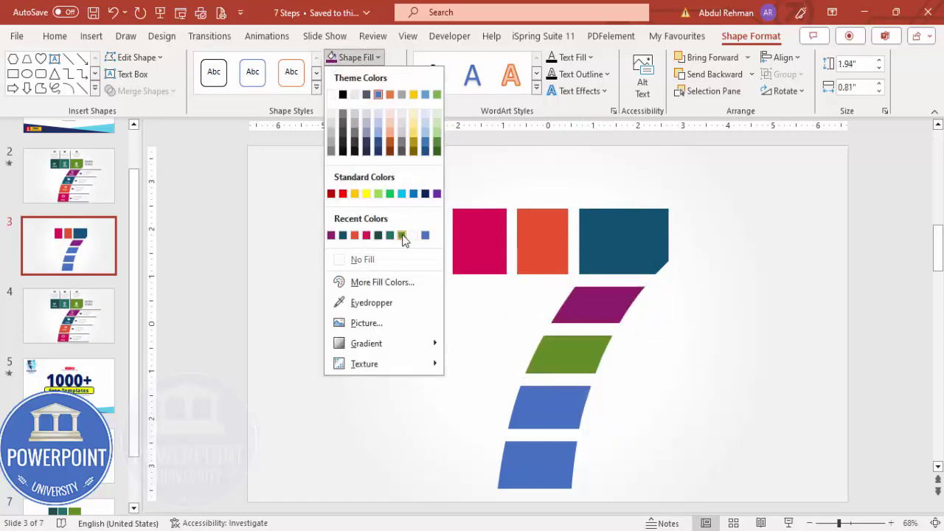
left_click(403, 236)
left_click(566, 407)
left_click(378, 57)
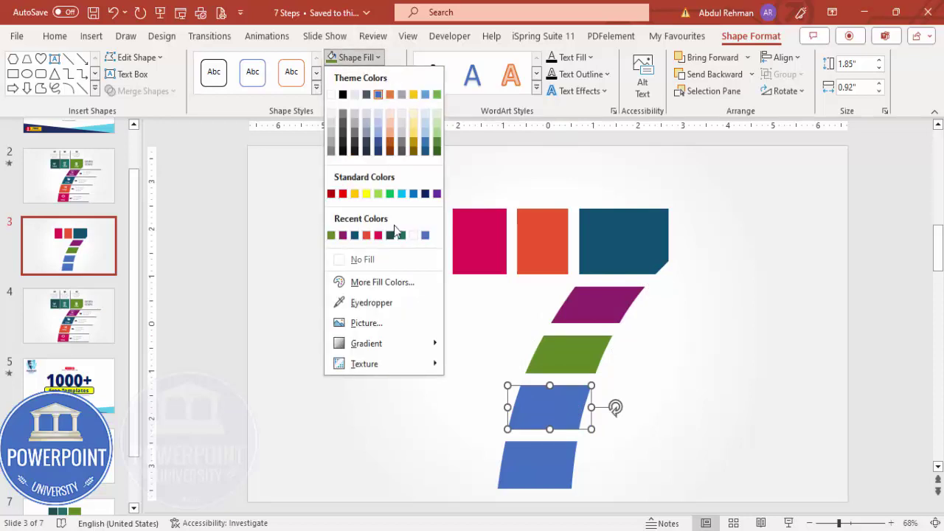
left_click(399, 235)
left_click(530, 454)
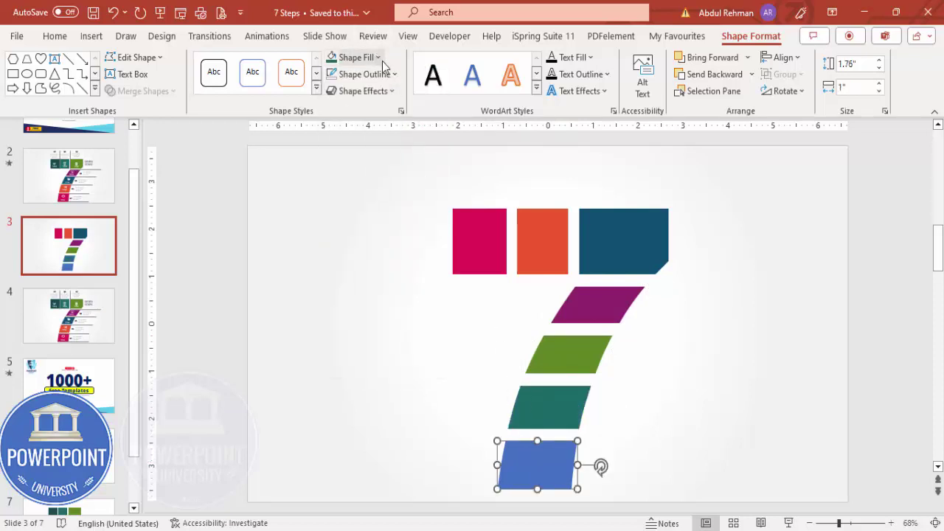
left_click(377, 57)
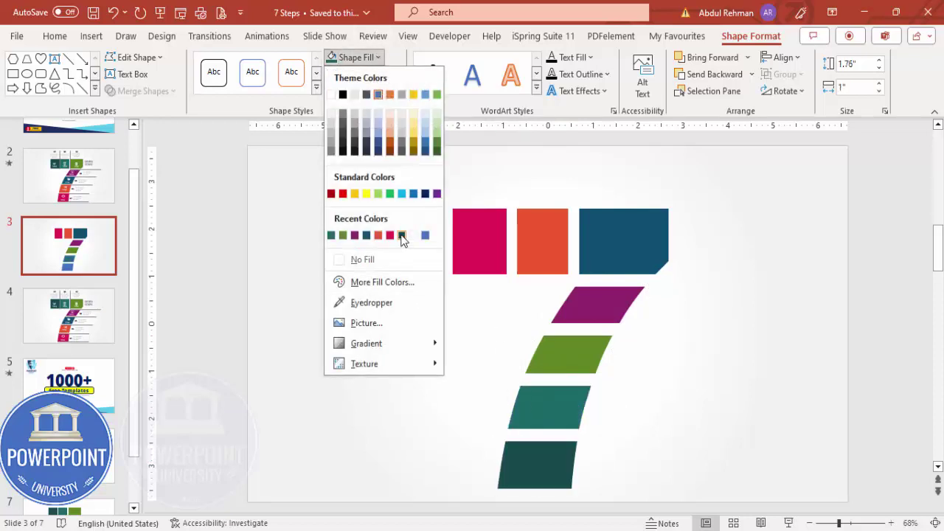
left_click(402, 235)
left_click(728, 299)
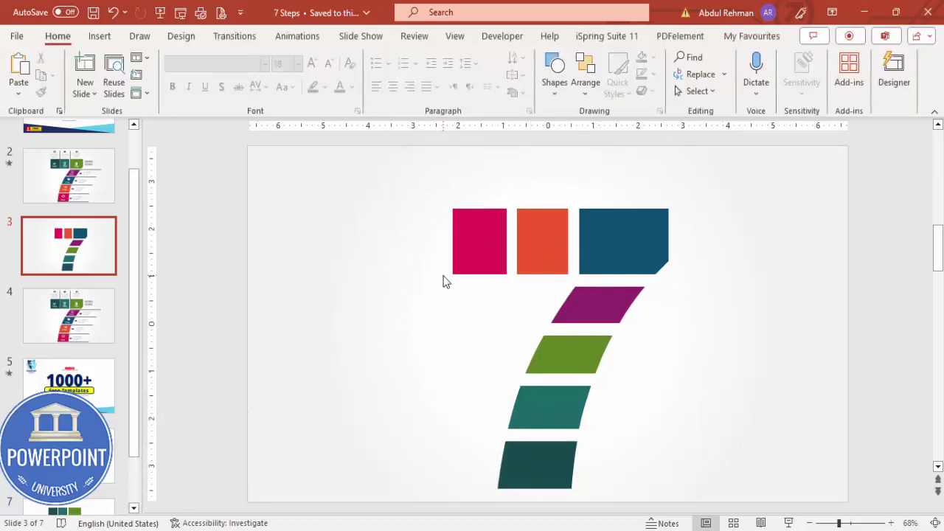
- Draw a vertical line rising from between the crimson and orange squares
left_click(100, 35)
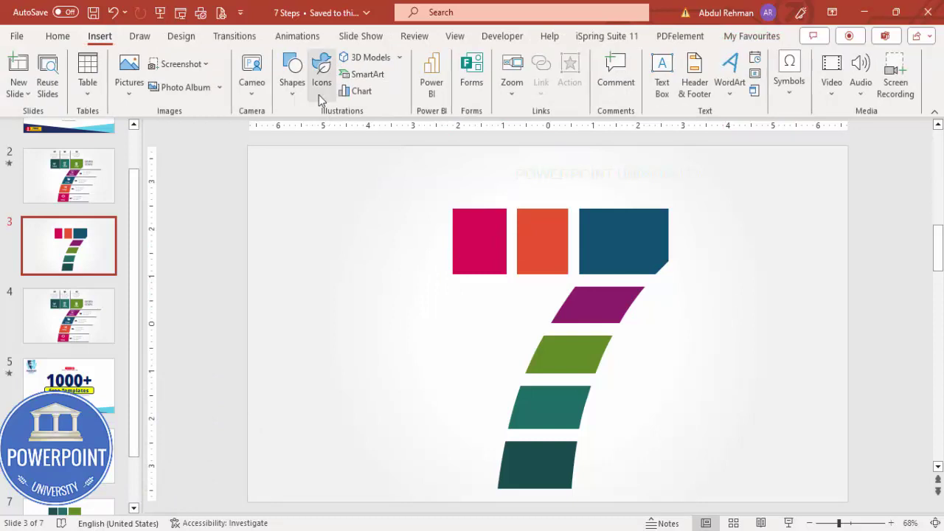
left_click(293, 95)
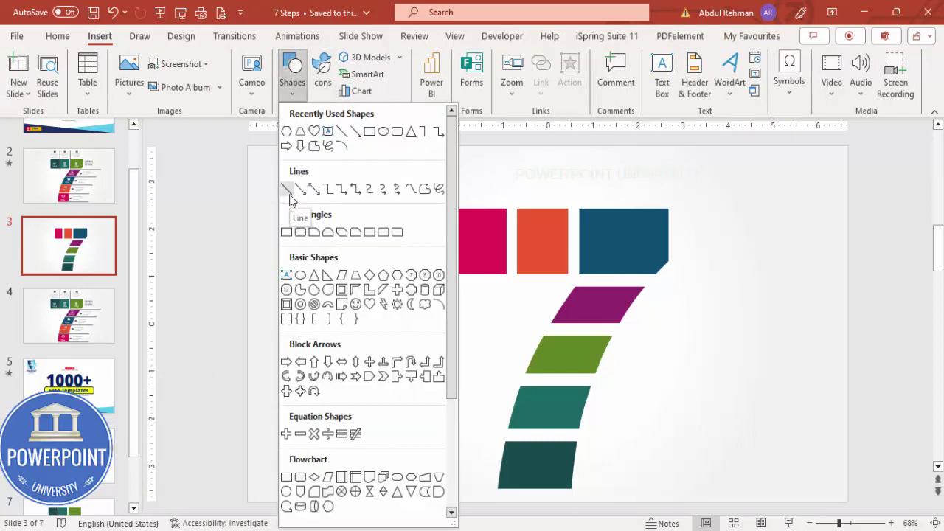
left_click(288, 190)
left_click_drag(509, 273, 508, 163)
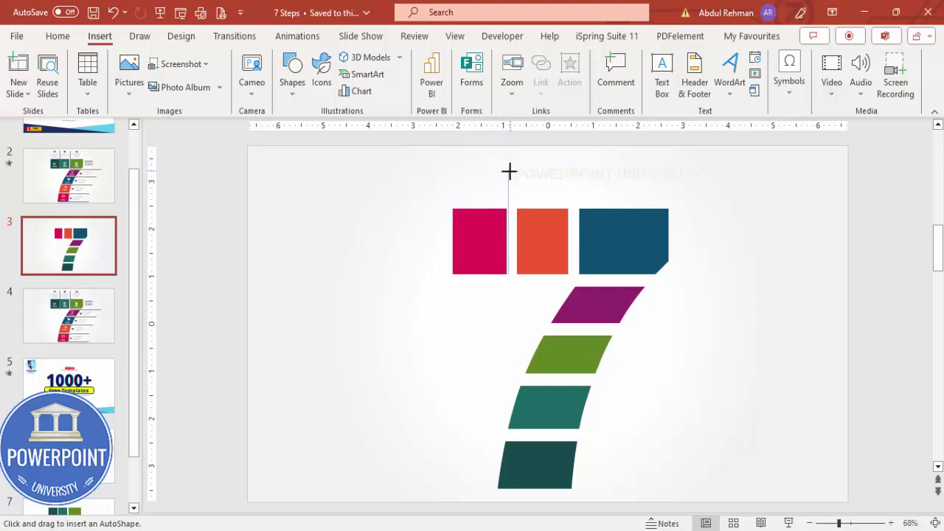
left_click_drag(510, 168, 508, 168)
- Give the line a 3 pt grey outline and nudge it slightly right
left_click(384, 73)
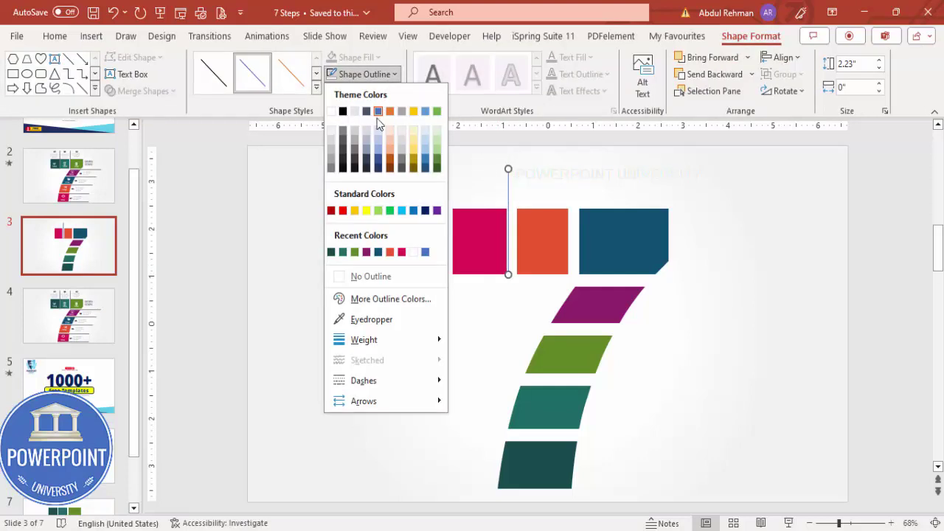
mouse_move(403, 341)
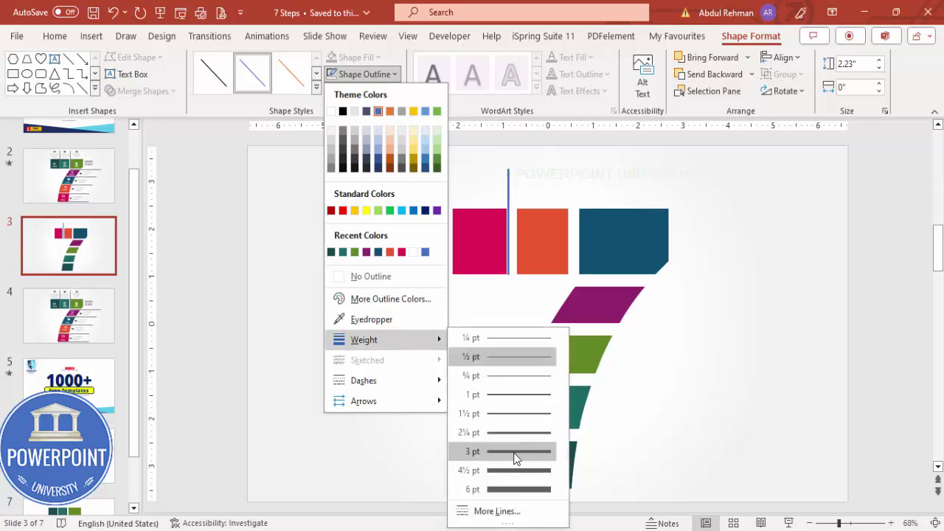
left_click(516, 458)
left_click(365, 75)
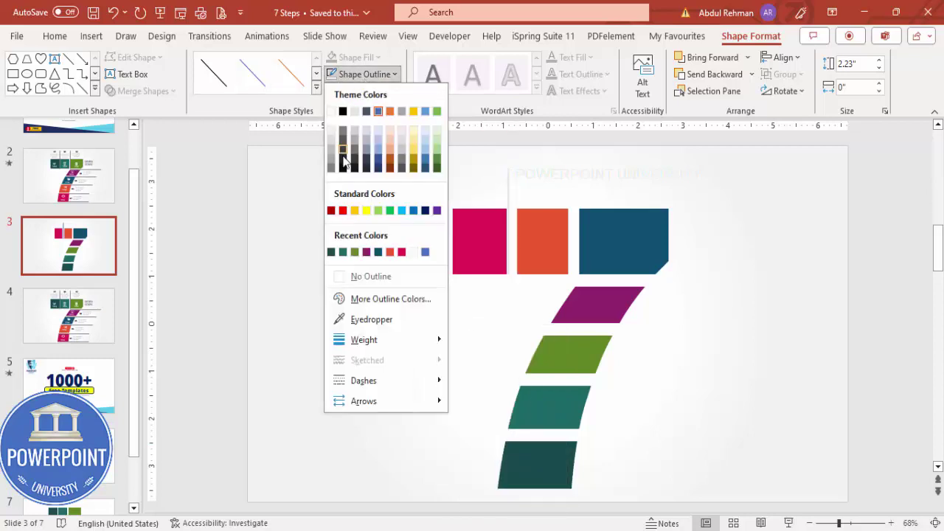
left_click(333, 170)
key("ctrl+Right")
key("ctrl+Right")
key("ctrl+Right")
key("ctrl+Right")
key("ctrl+Right")
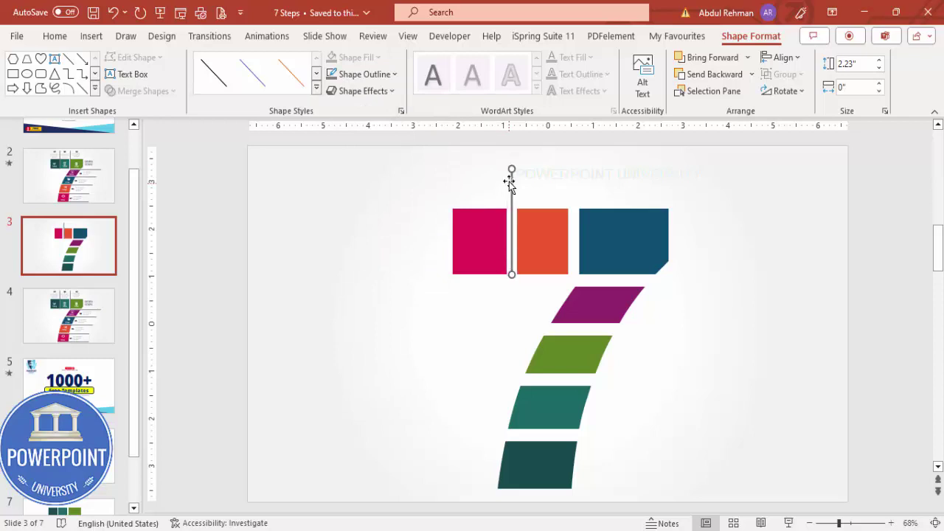
- Copy the grey line into the orange–teal gap and rotate a duplicate horizontal
left_click_drag(511, 184, 577, 171)
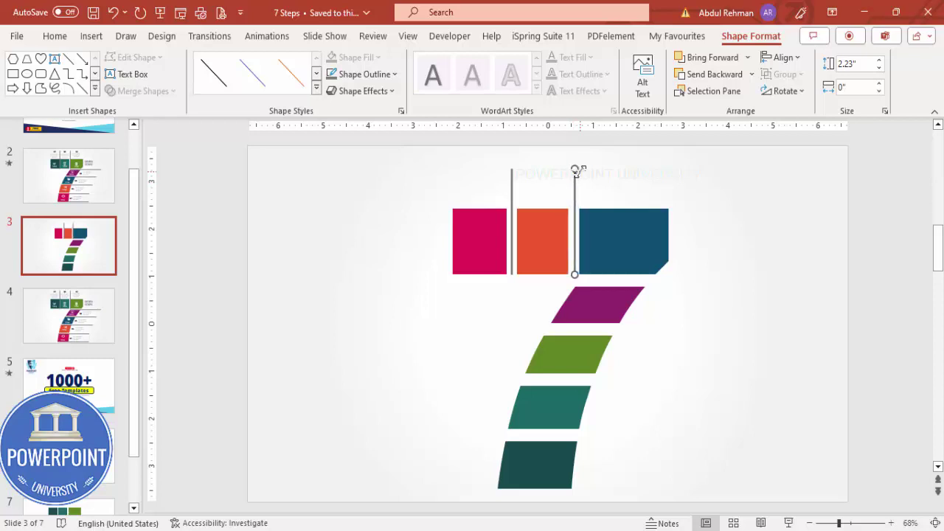
key("ctrl+d")
key("alt+Right")
key("alt+Right")
key("alt+Right")
key("alt+Right")
key("alt+Right")
key("alt+Right")
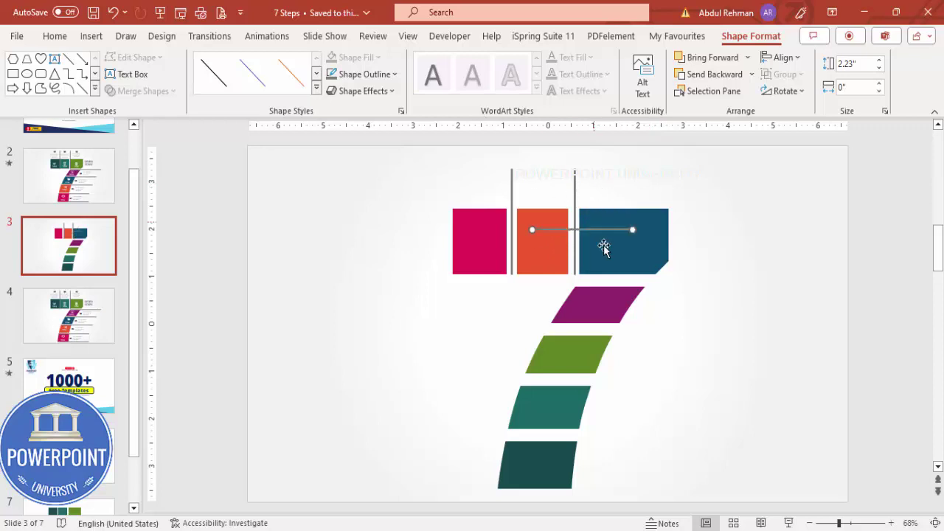
- Place the horizontal line under the dark teal block and copies under each slanted piece
left_click_drag(611, 230, 729, 283)
key("ctrl+d")
left_click_drag(676, 392, 641, 329)
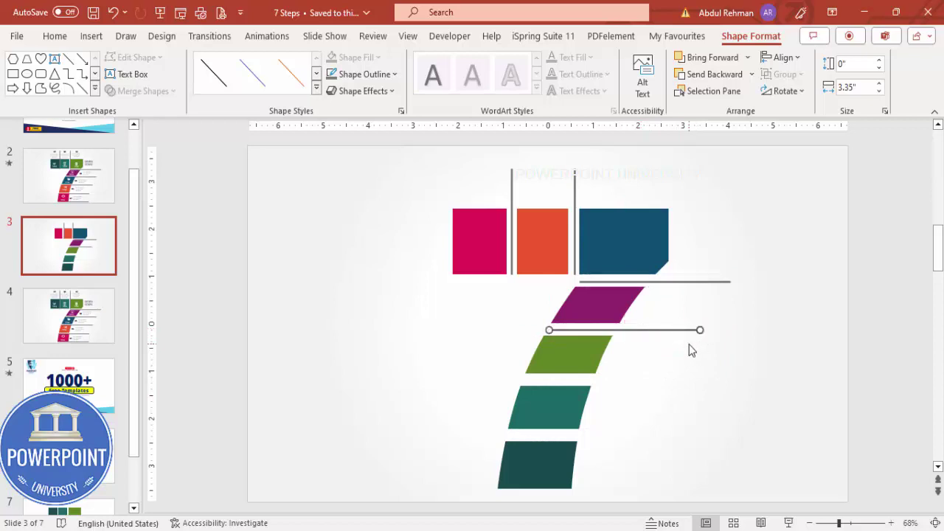
key("ctrl+d")
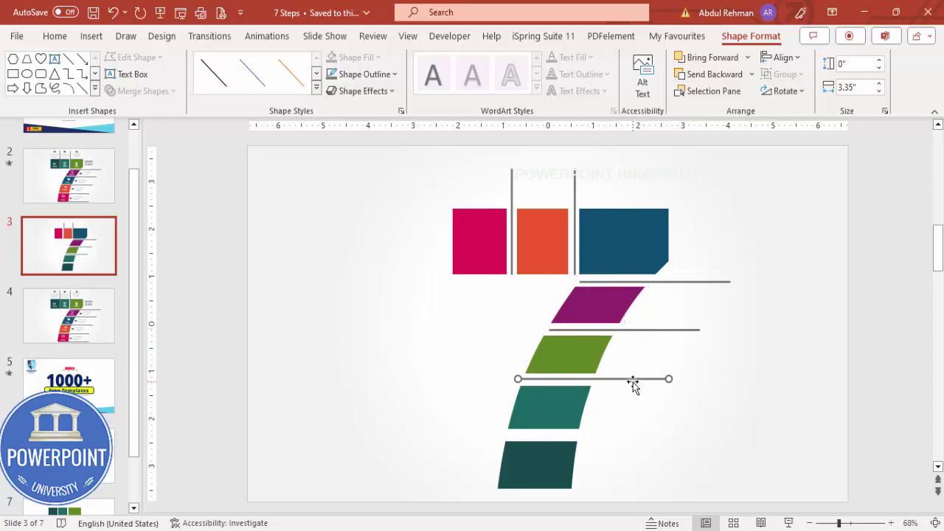
left_click_drag(632, 382, 637, 383)
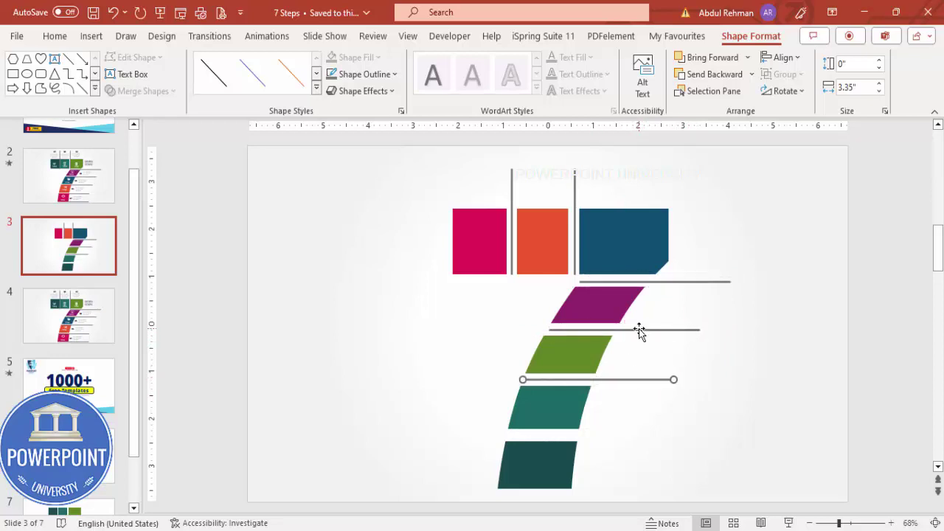
key("ctrl+d")
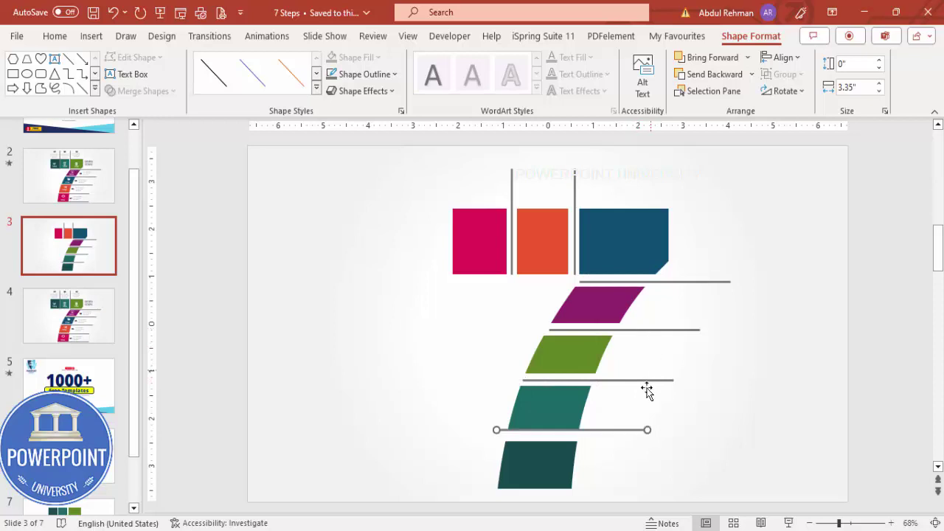
left_click_drag(617, 430, 629, 435)
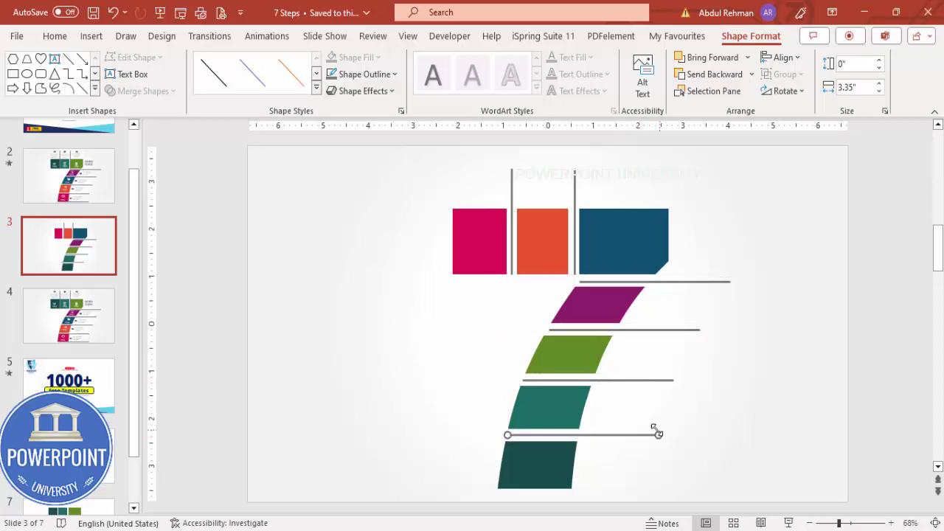
key("ctrl+d")
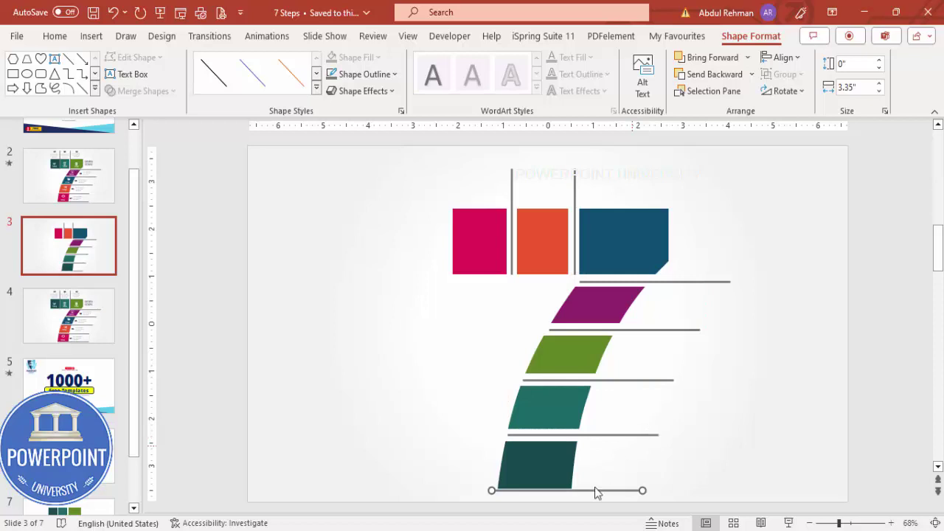
left_click_drag(611, 490, 616, 496)
left_click(480, 278)
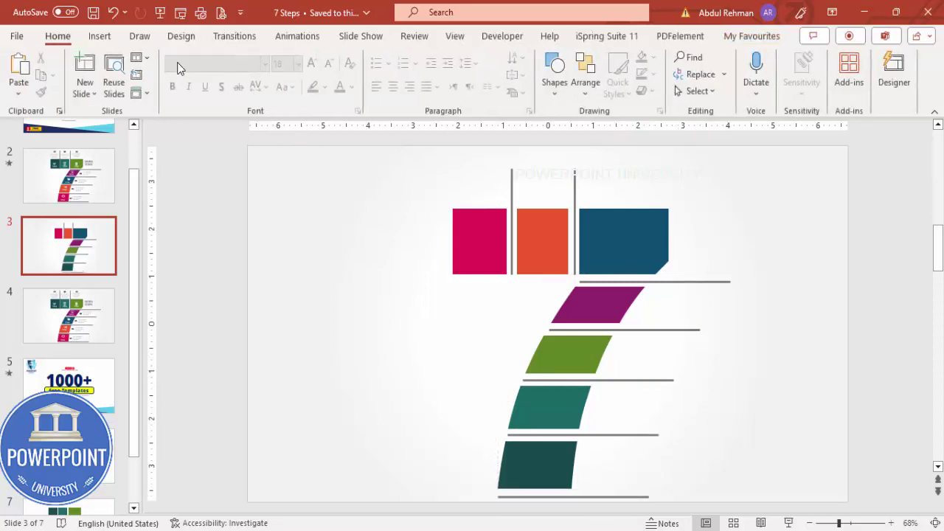
- In the stock icon library, tick the alarm clock, alien, landscape, airplane, apple and head icons for insertion
left_click(100, 36)
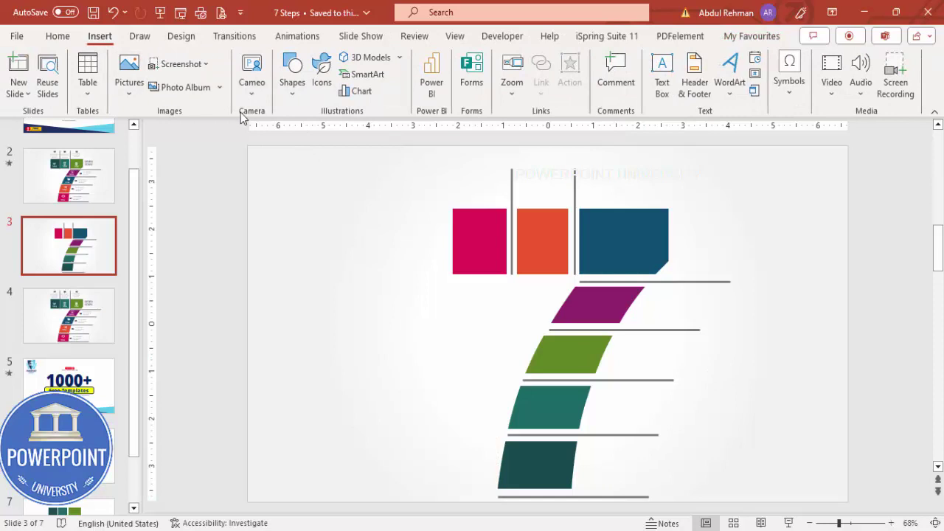
left_click(322, 68)
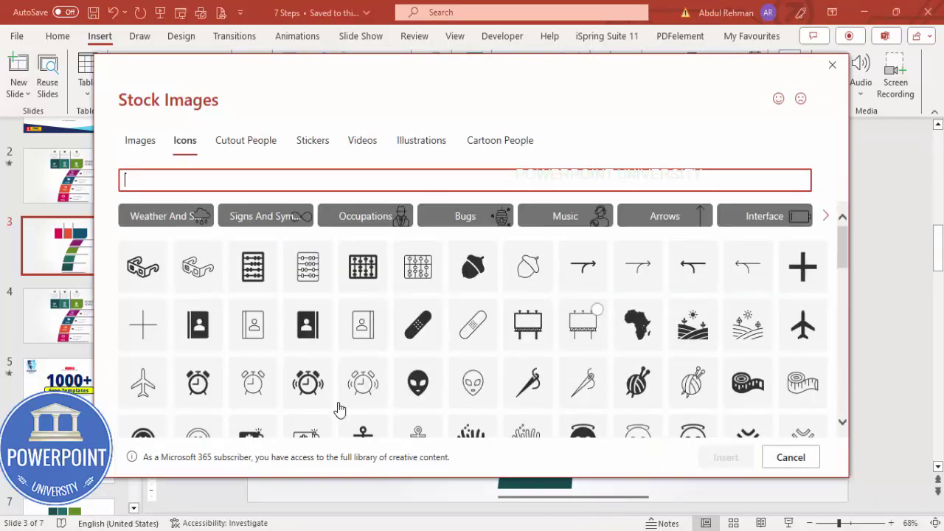
left_click(417, 381)
left_click(307, 381)
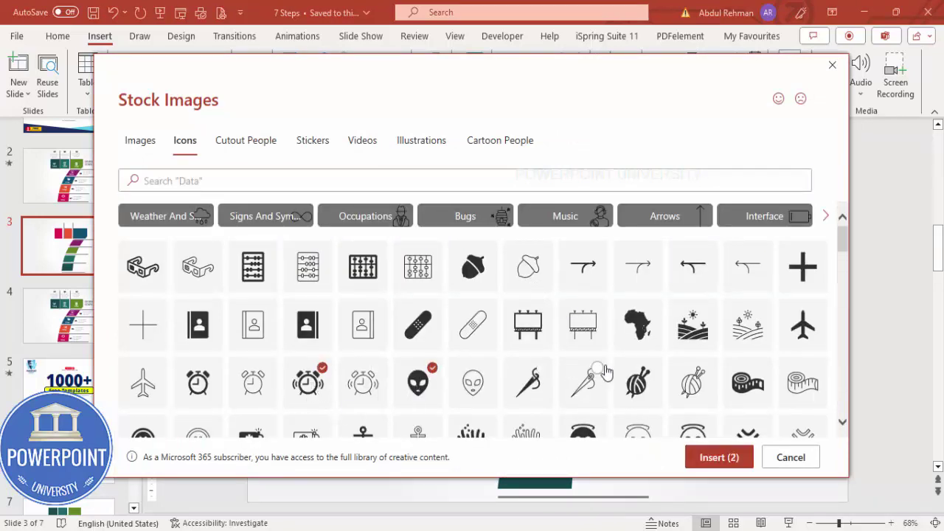
scroll(663, 354, "down", 1)
left_click(690, 298)
scroll(693, 298, "down", 2)
left_click(794, 239)
scroll(508, 341, "down", 2)
left_click(586, 292)
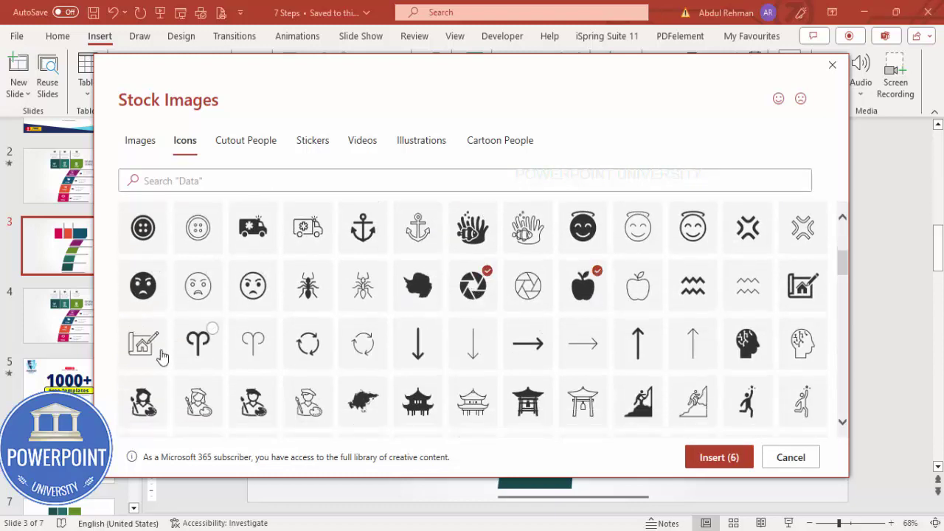
left_click(752, 350)
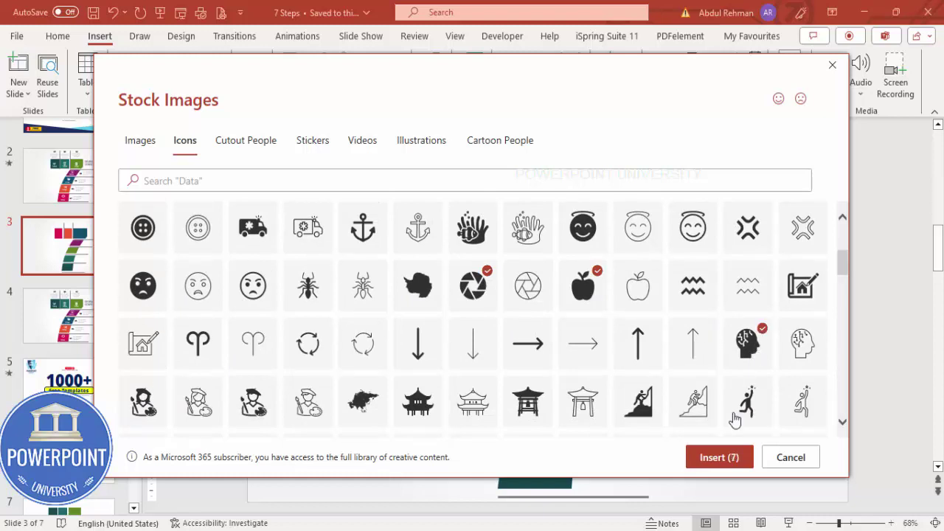
- Insert the seven icons beside the pink square and set their height to 0.6 inches
left_click(712, 451)
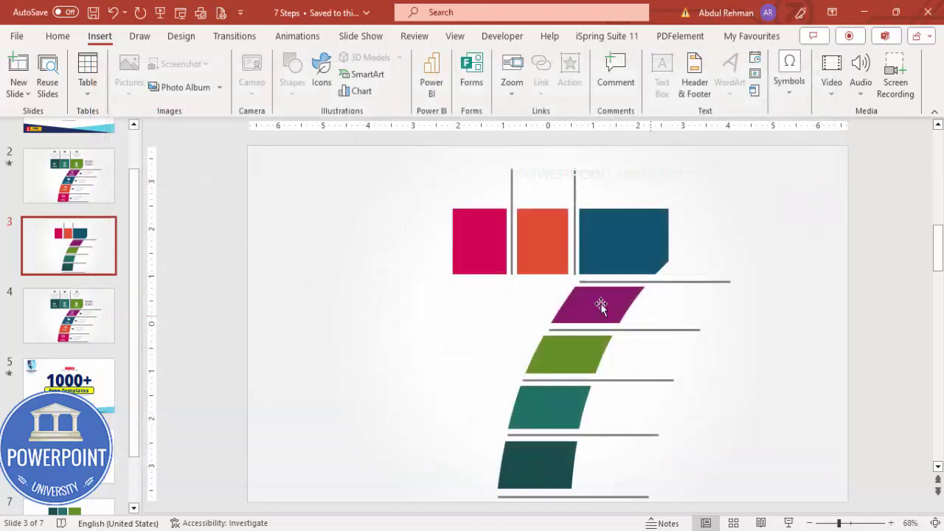
left_click_drag(583, 346, 403, 282)
left_click(834, 67)
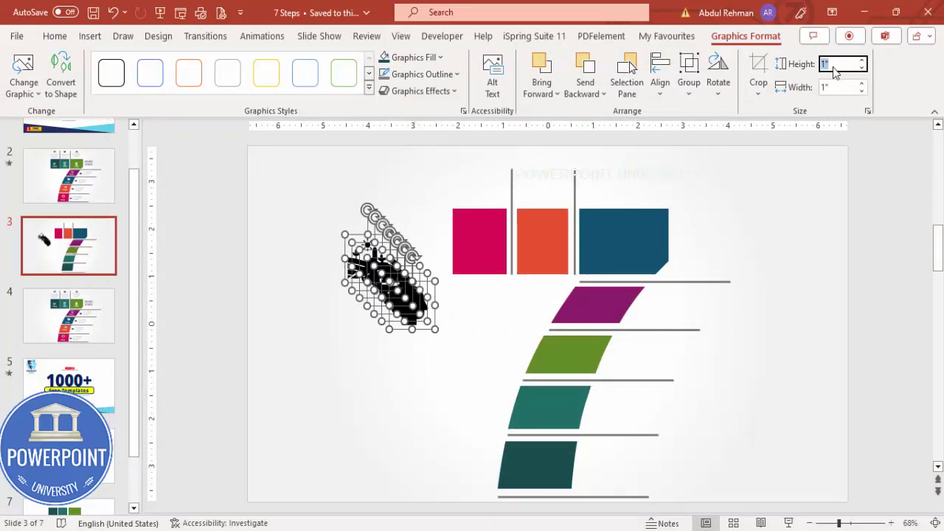
type("0.6")
key("Return")
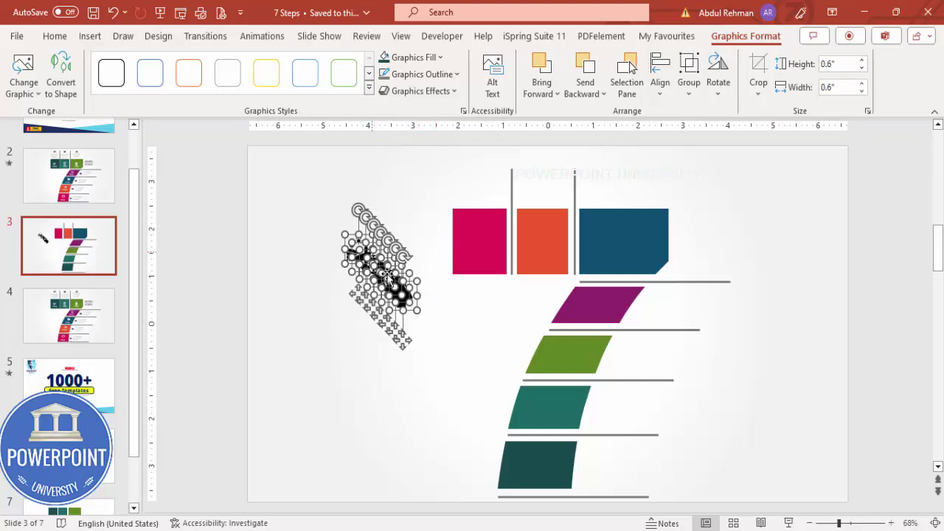
left_click(424, 261)
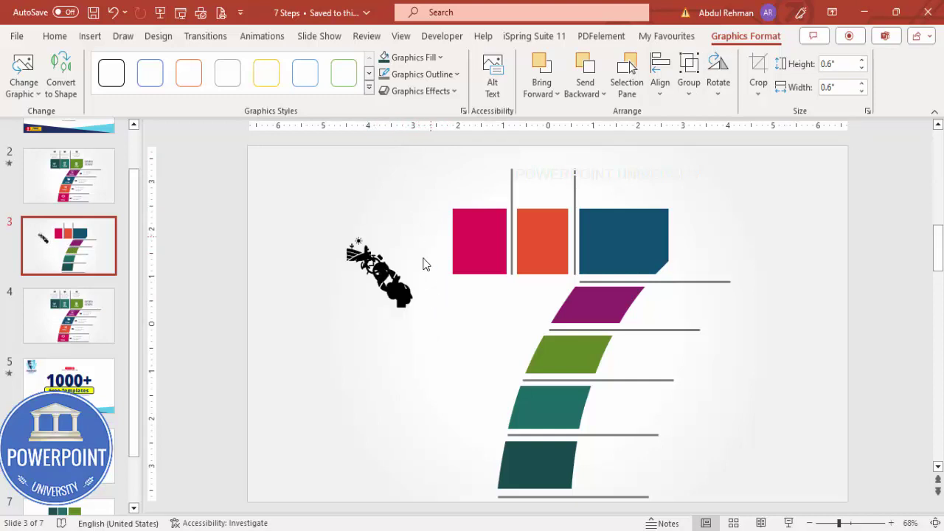
- Place the head, apple, aperture, alien, alarm clock and landscape icons on their coloured pieces
left_click_drag(404, 310, 483, 252)
left_click_drag(406, 307, 541, 246)
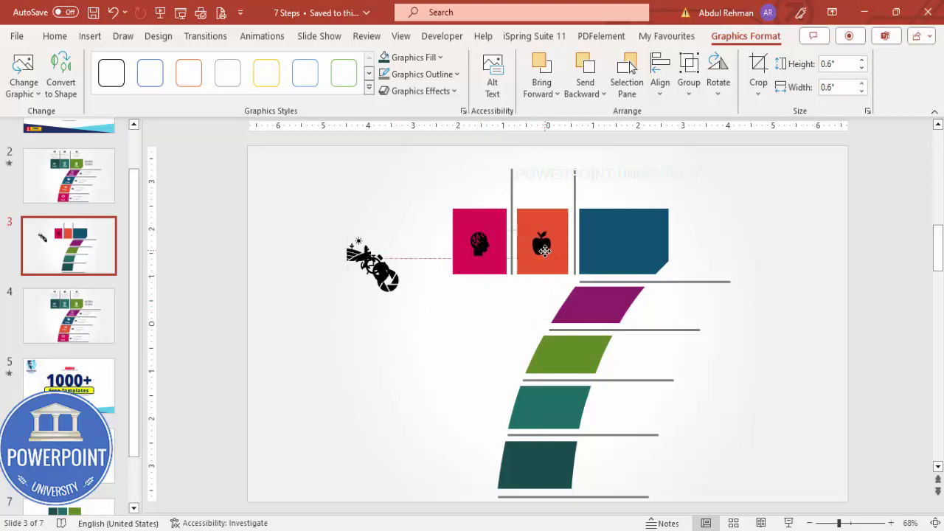
left_click_drag(388, 323, 628, 244)
left_click_drag(386, 275, 568, 354)
left_click_drag(362, 258, 549, 409)
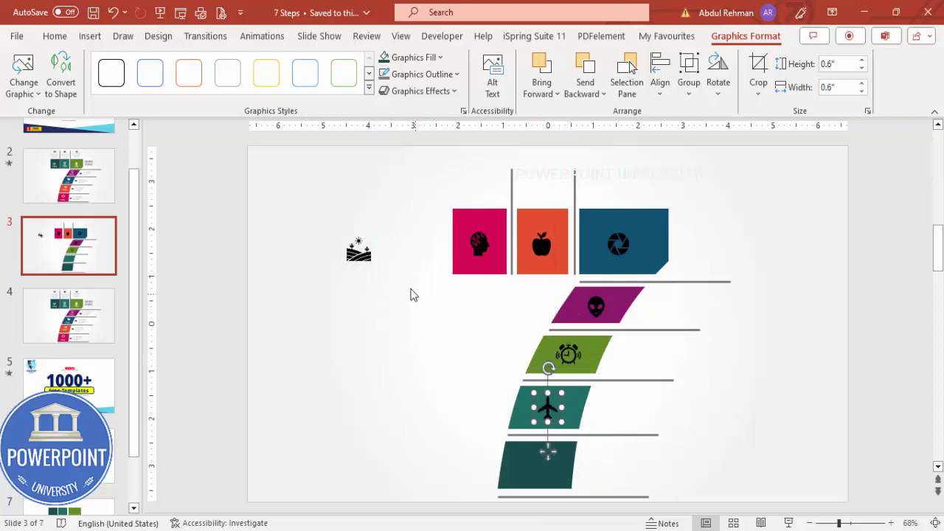
left_click_drag(358, 253, 539, 463)
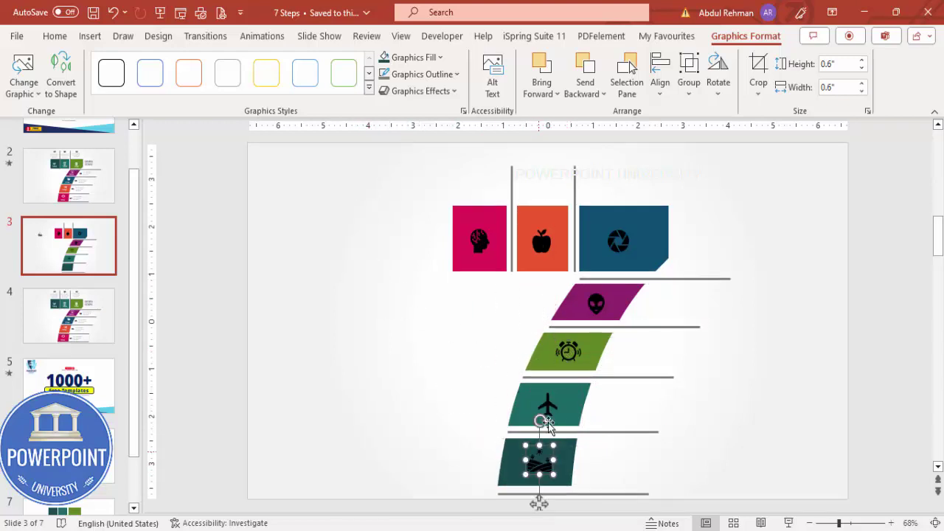
- Select all seven icons on the pieces for recolouring
left_click(548, 405, "shift")
left_click(568, 351, "shift")
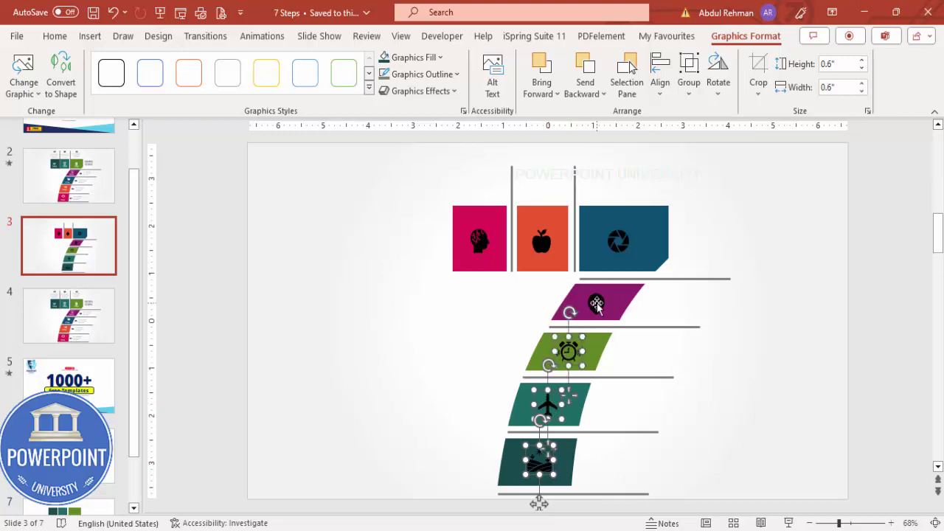
left_click(596, 303, "shift")
left_click(618, 240, "shift")
left_click(541, 246, "shift")
left_click(478, 239, "shift")
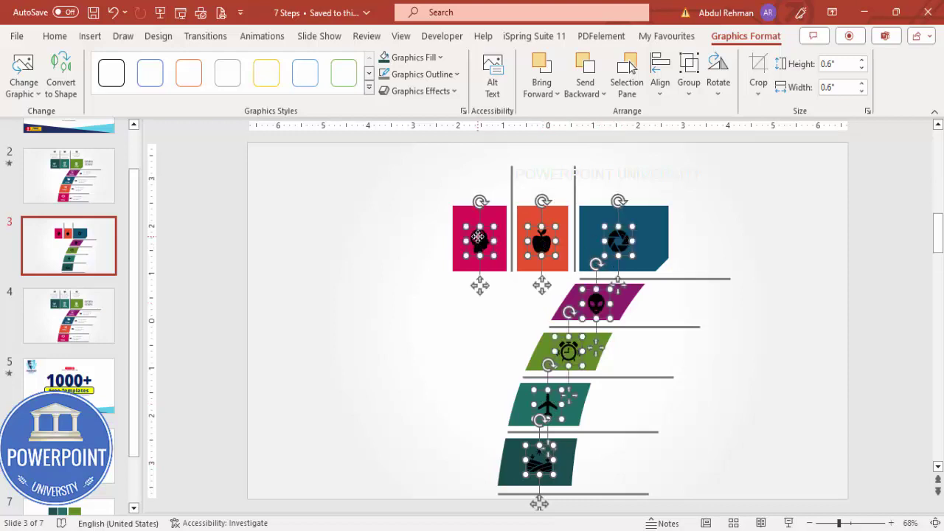
left_click(424, 57)
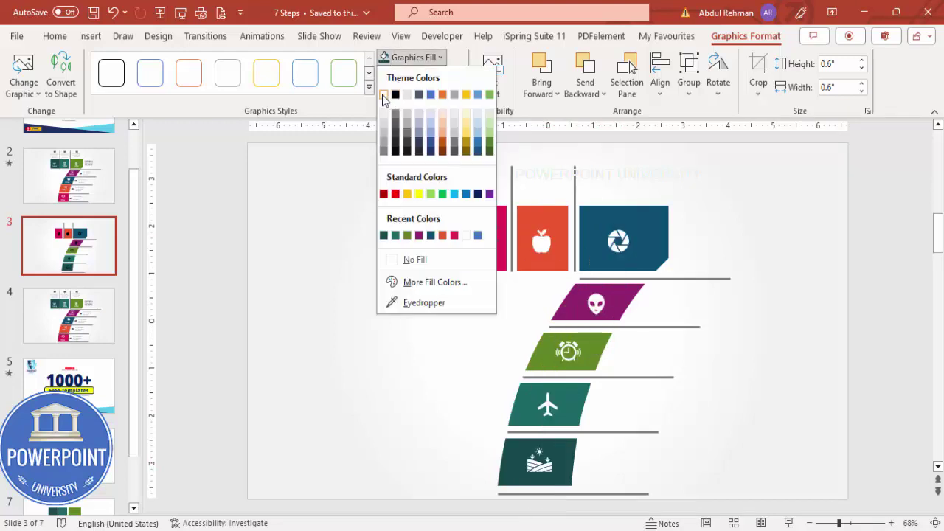
- Fill the seven selected icons white, then deselect them
left_click(383, 95)
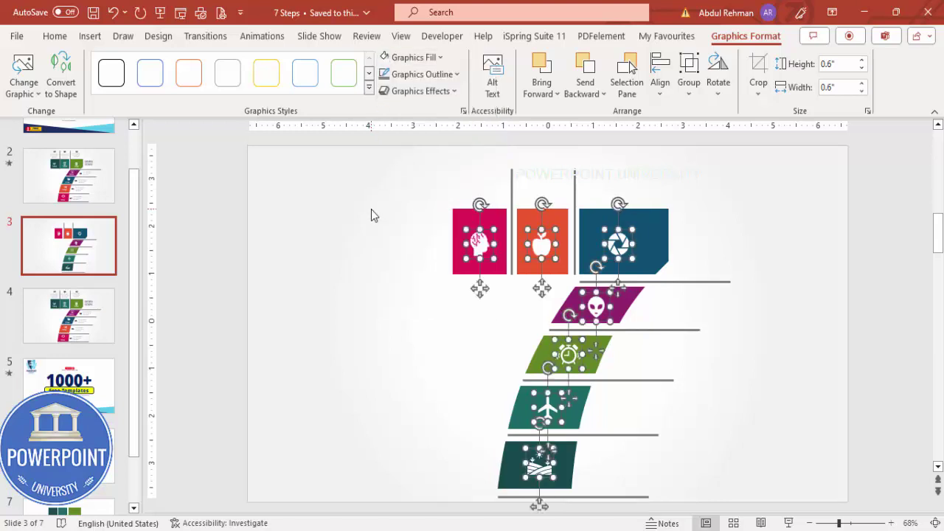
left_click(396, 234)
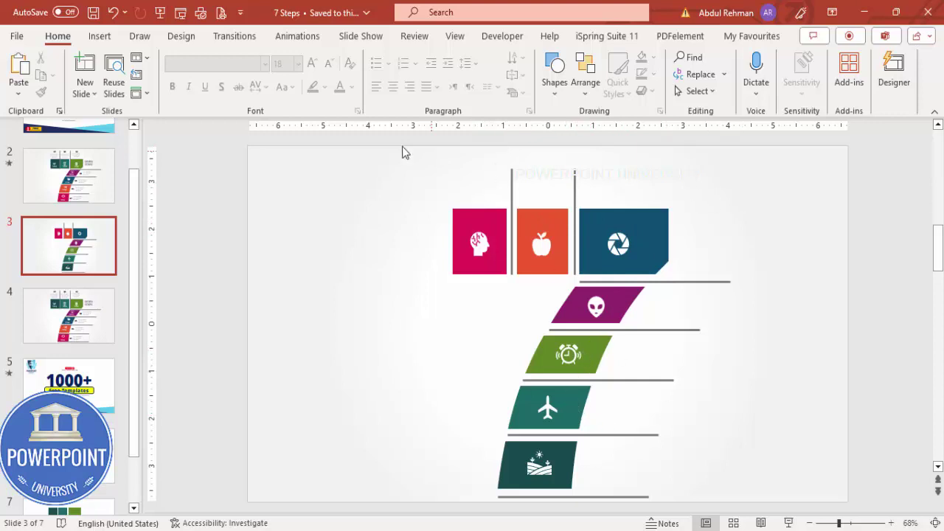
- Add a text box near the top of the slide containing the STEP label
left_click(101, 37)
left_click(662, 74)
left_click_drag(476, 167, 494, 127)
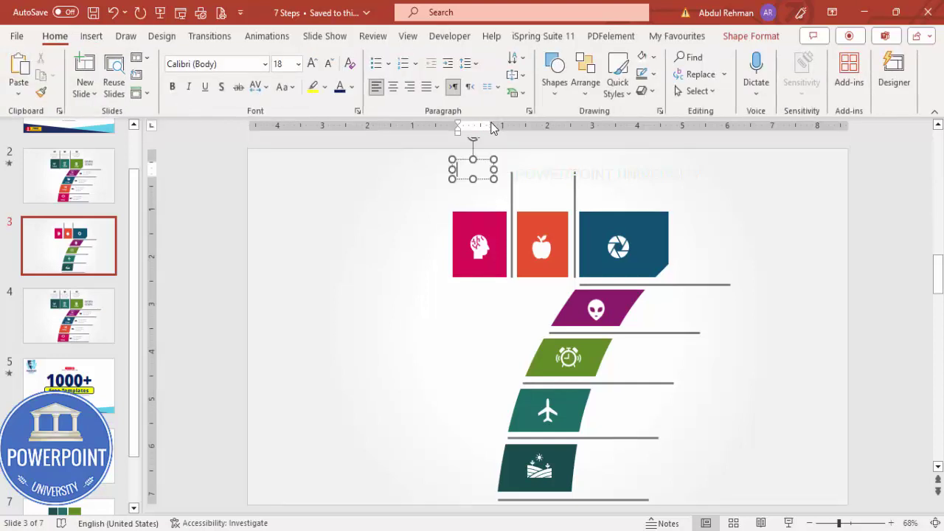
type("STEP")
key("Return")
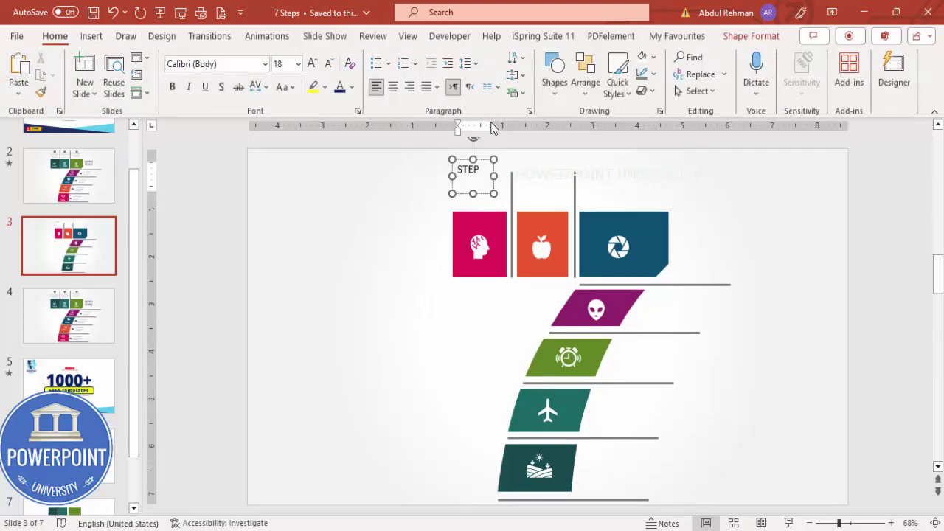
left_click(482, 155)
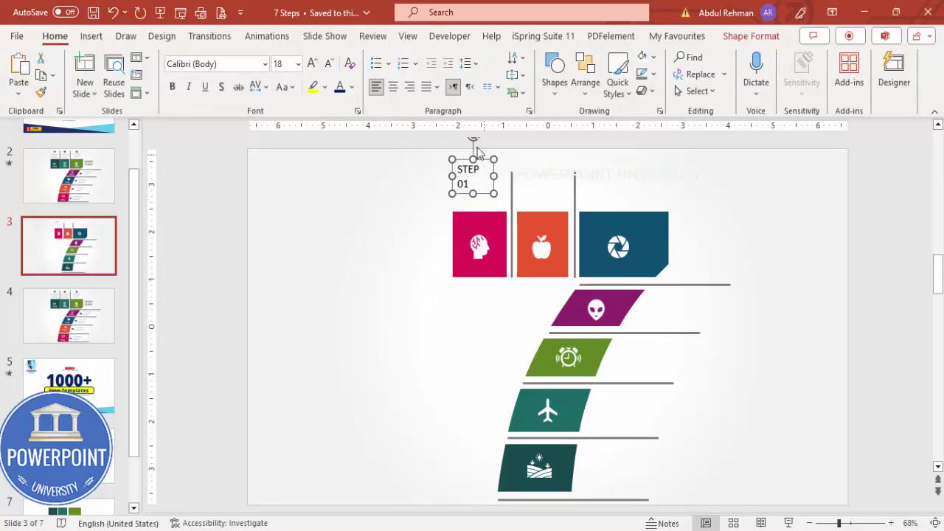
- Centre the label, set it in Open Sans Extrabold at 16 pt, and place it above the pink square
left_click(393, 86)
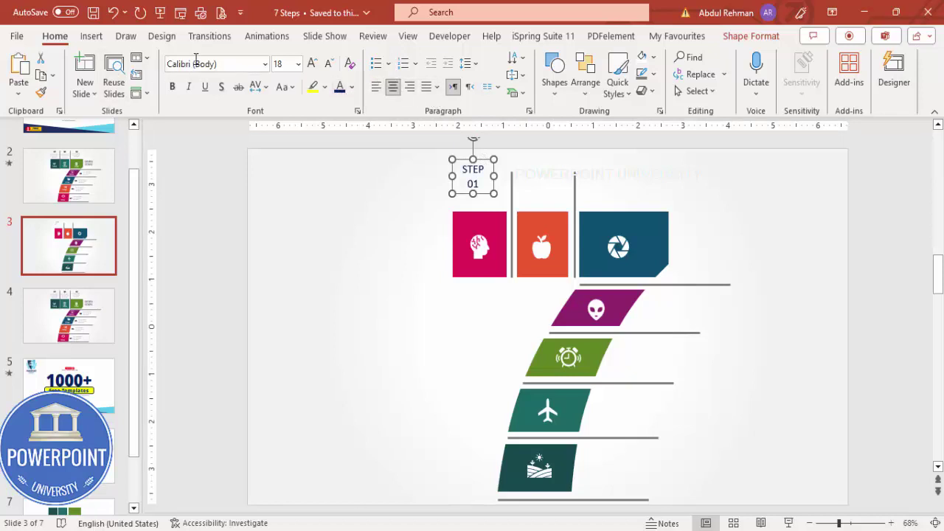
left_click(225, 65)
type("Open Sans")
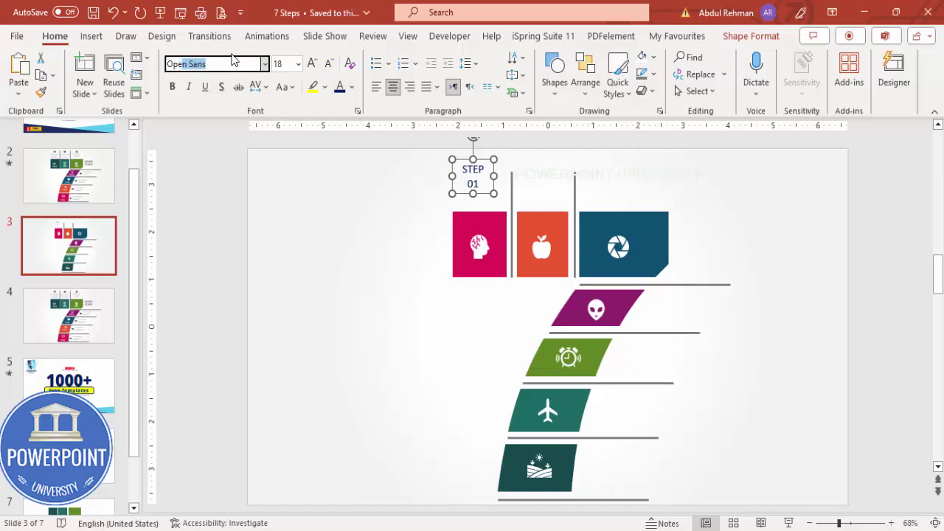
type(" Extrabold")
key("Return")
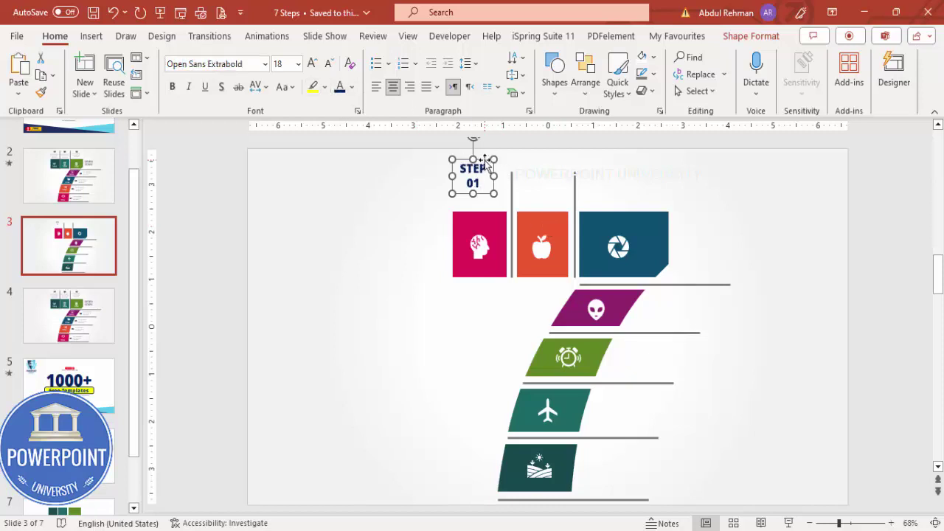
left_click_drag(485, 160, 491, 179)
key("ctrl+shift+comma")
left_click(691, 170)
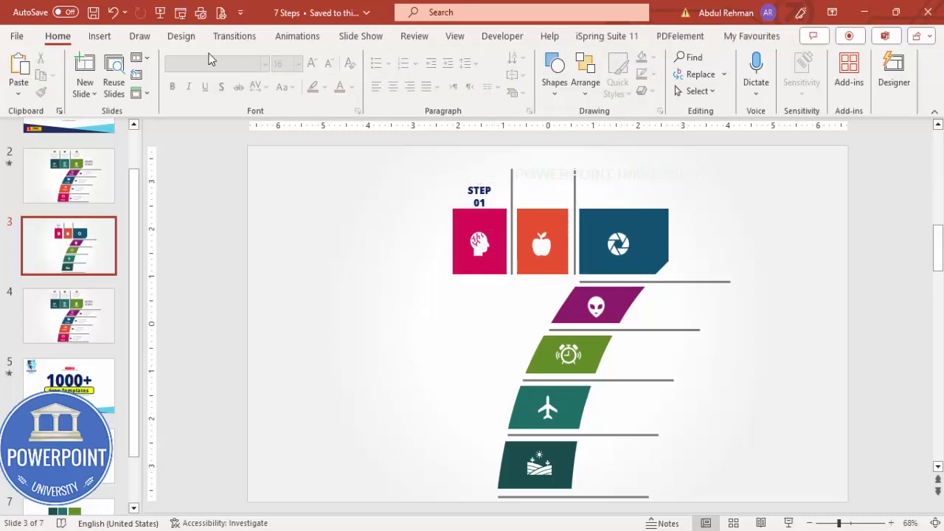
- Add a text box reading 'Add detail text here' near the top right of the slide
left_click(100, 36)
left_click(662, 81)
left_click_drag(658, 161, 743, 177)
type("Add de")
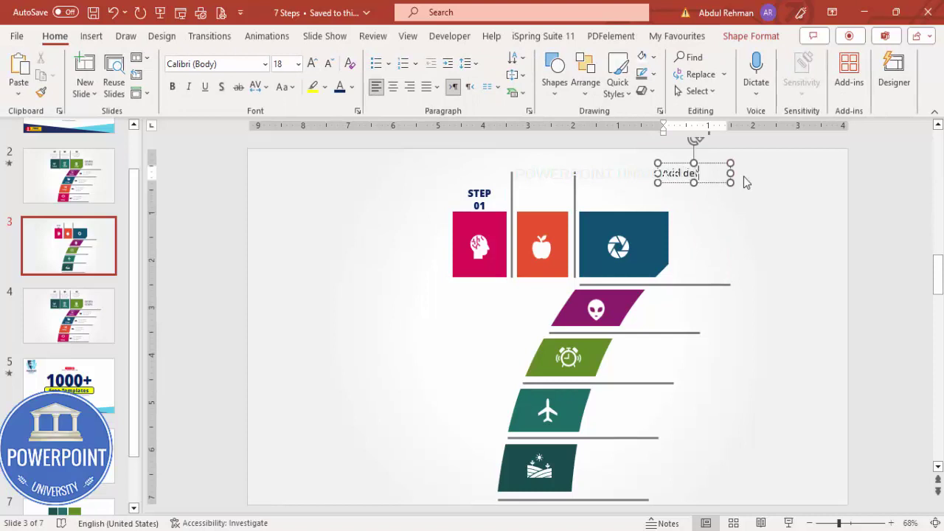
type("tail text here")
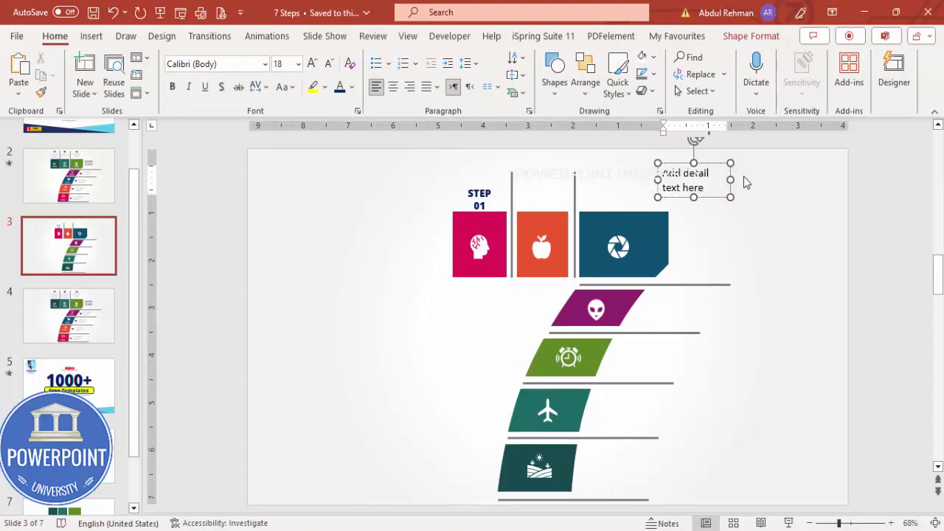
left_click(712, 164)
- Centre the caption, shrink it to 11 pt, narrow it above STEP 01, and select both
left_click(393, 87)
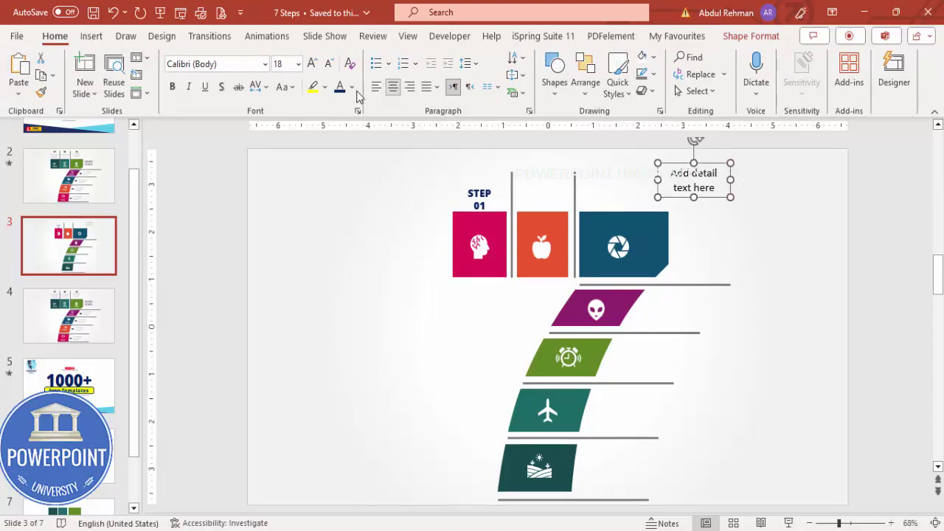
left_click(328, 65)
left_click(328, 65)
left_click(329, 64)
left_click(329, 65)
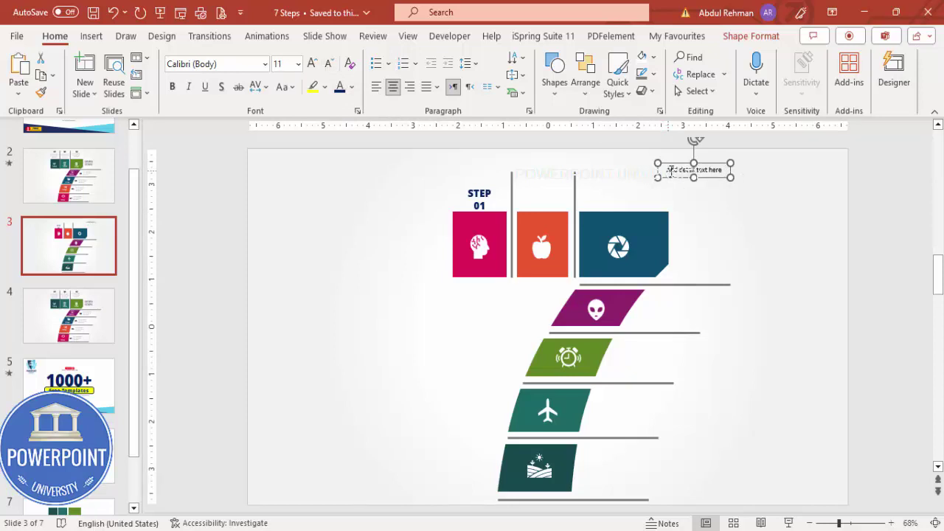
left_click_drag(730, 171, 496, 161)
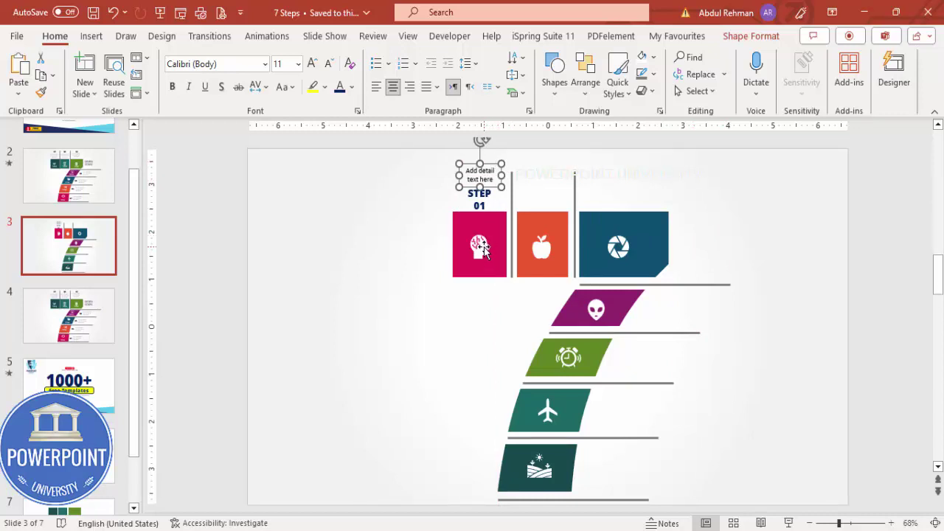
left_click(487, 204)
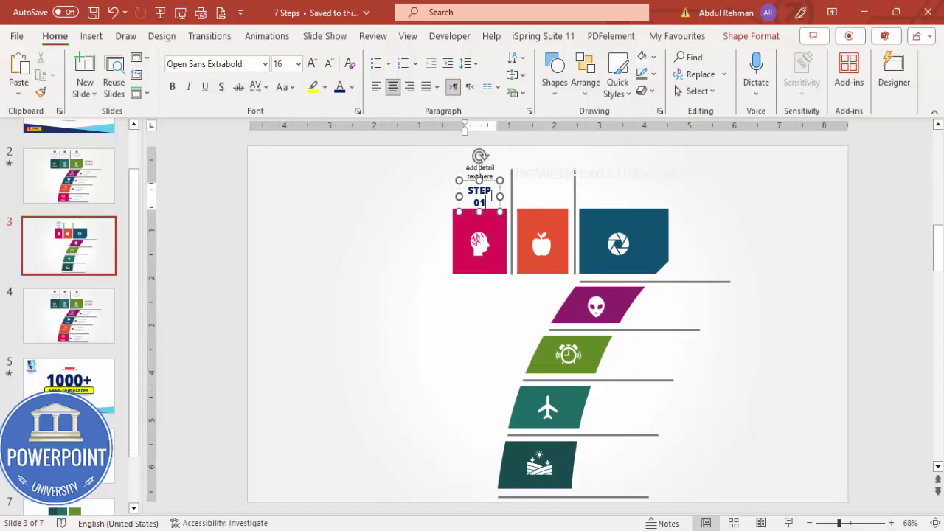
left_click(492, 165)
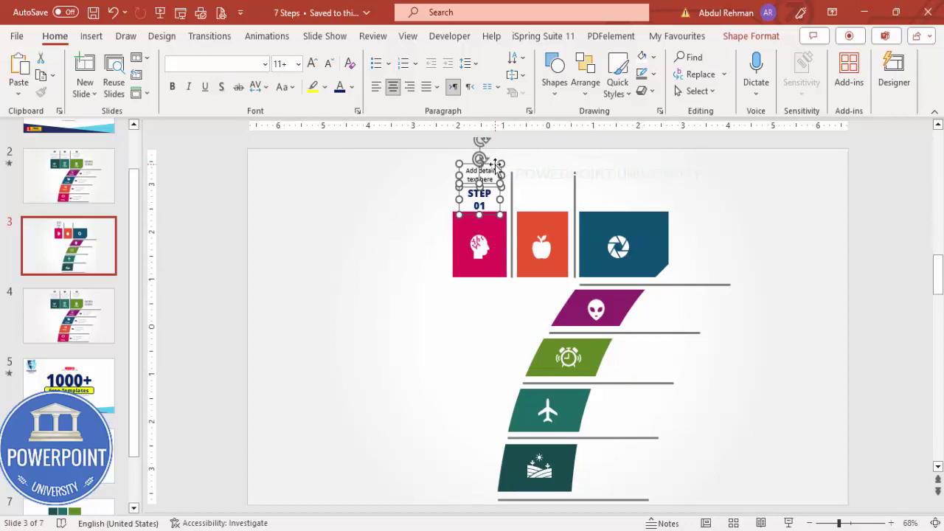
- Copy the label and caption above the orange and teal squares and down beside the purple step
left_click_drag(498, 174, 555, 162)
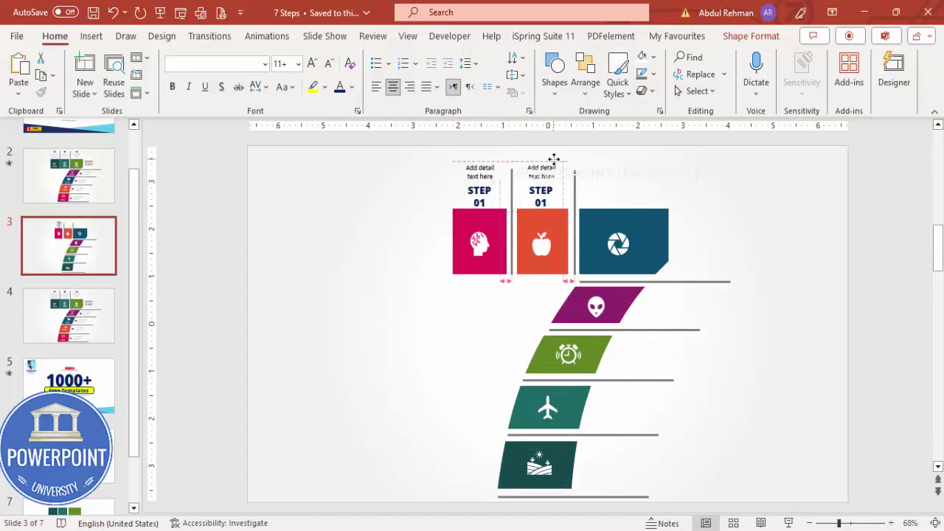
key("ctrl+d")
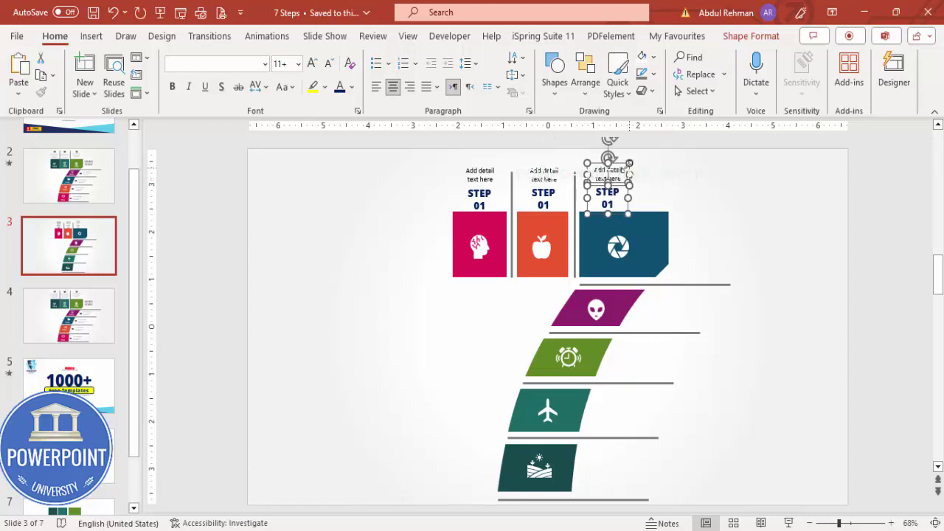
left_click_drag(621, 163, 639, 164)
key("ctrl+d")
left_click_drag(715, 166, 669, 306)
- Align the purple step's caption with its label, then copy the pair beside the green and airplane steps
left_click(764, 362)
left_click(741, 346)
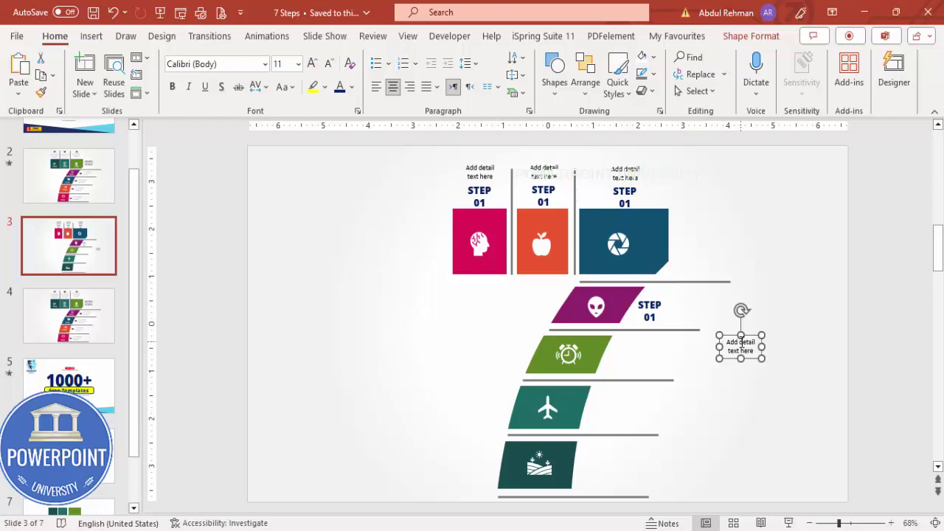
left_click_drag(753, 336, 706, 298)
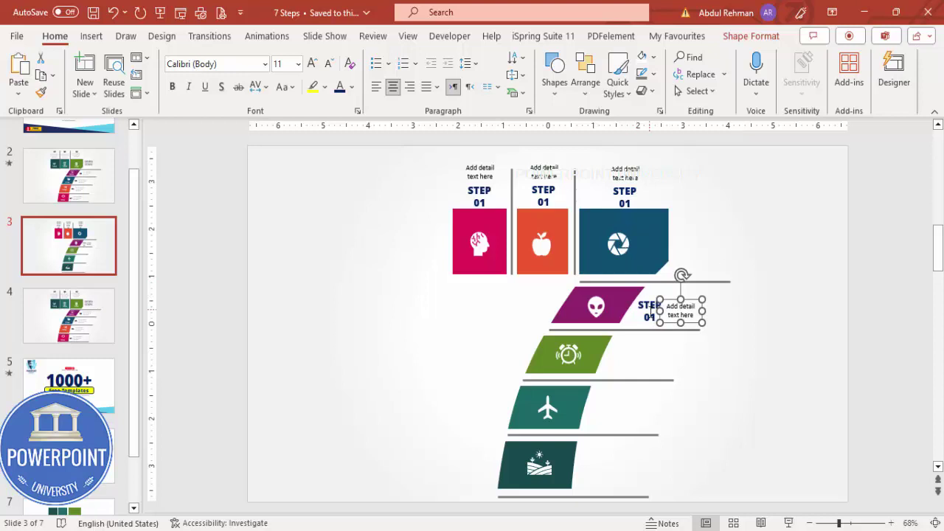
left_click(647, 310, "shift")
left_click_drag(706, 313, 672, 349)
left_click(691, 352)
left_click(650, 359)
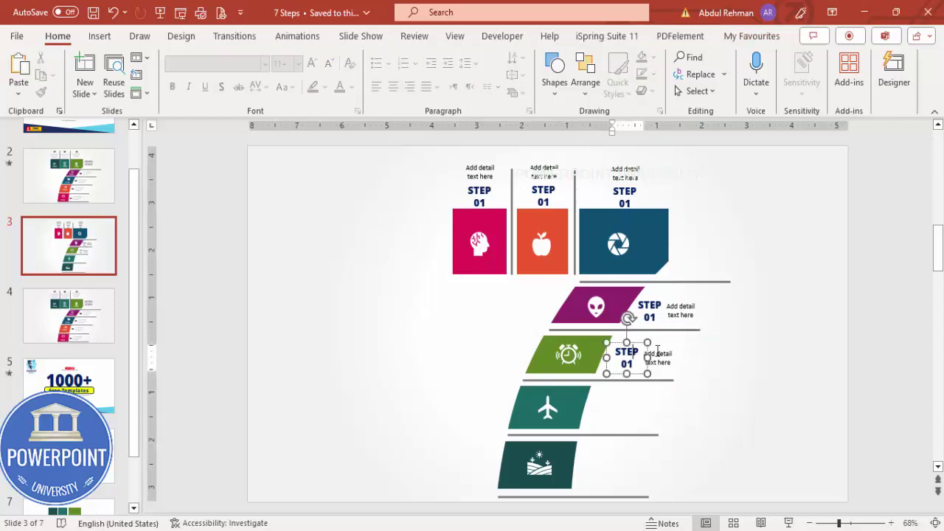
left_click_drag(668, 345, 637, 456)
- Renumber the orange, teal and purple labels to STEP 02, 03 and 04
left_click(719, 418)
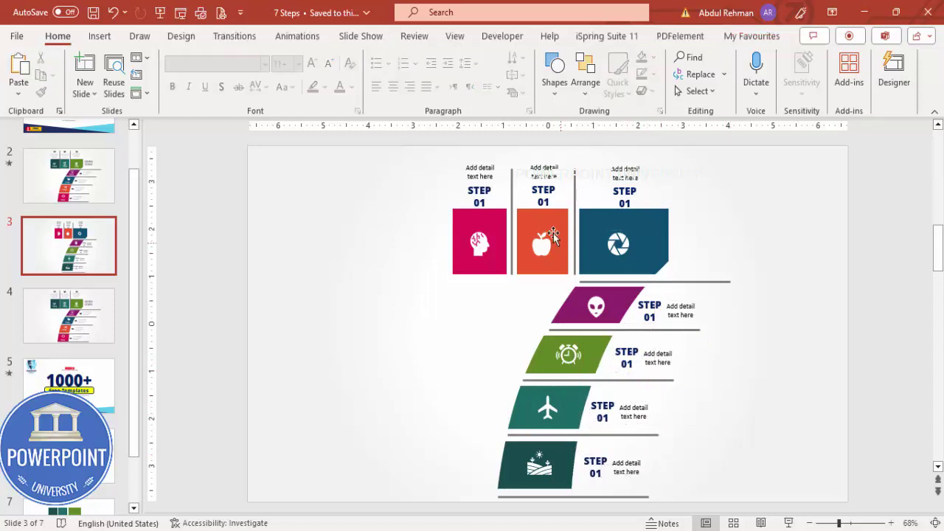
left_click(548, 207)
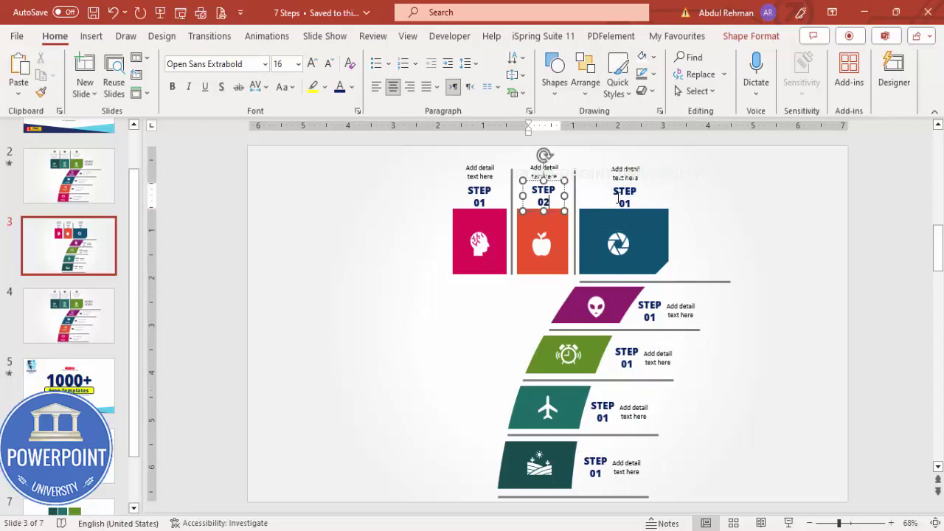
left_click(631, 205)
type("3")
left_click(654, 317)
key("BackSpace")
type("4")
- Renumber the green, airplane and bottom labels to STEP 05, 06 and 07
left_click(634, 363)
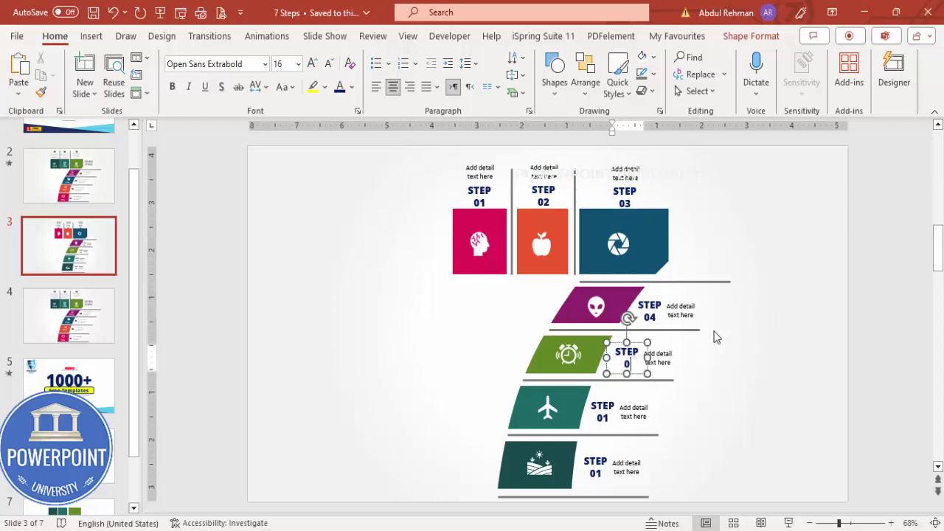
type("5")
left_click(605, 423)
key("BackSpace")
type("6")
left_click(604, 471)
key("BackSpace")
type("7")
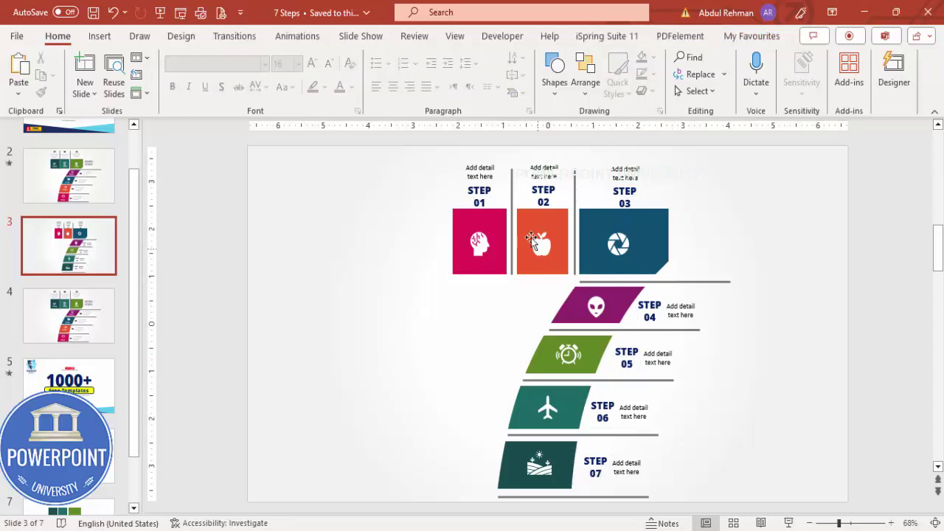
left_click(493, 196)
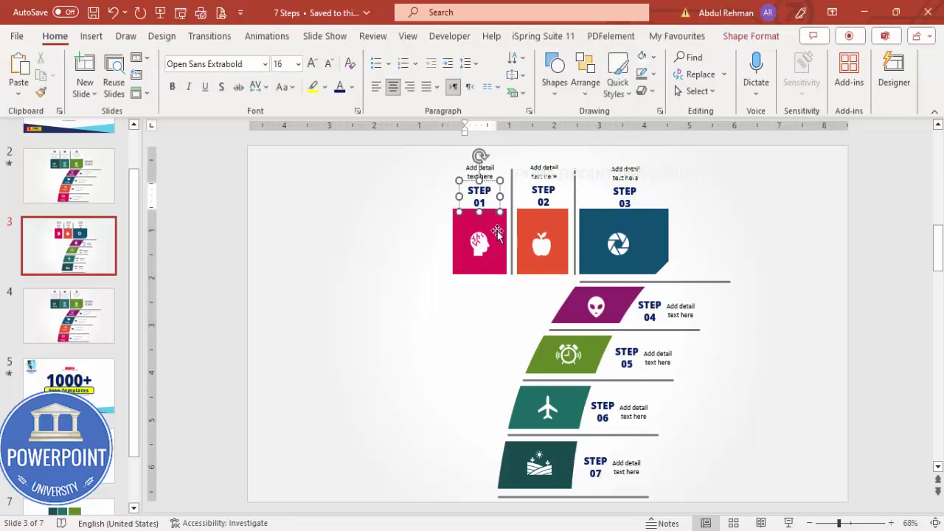
- Select the pink Step 01 and orange Step 02 pieces together with their icons
left_click(497, 229)
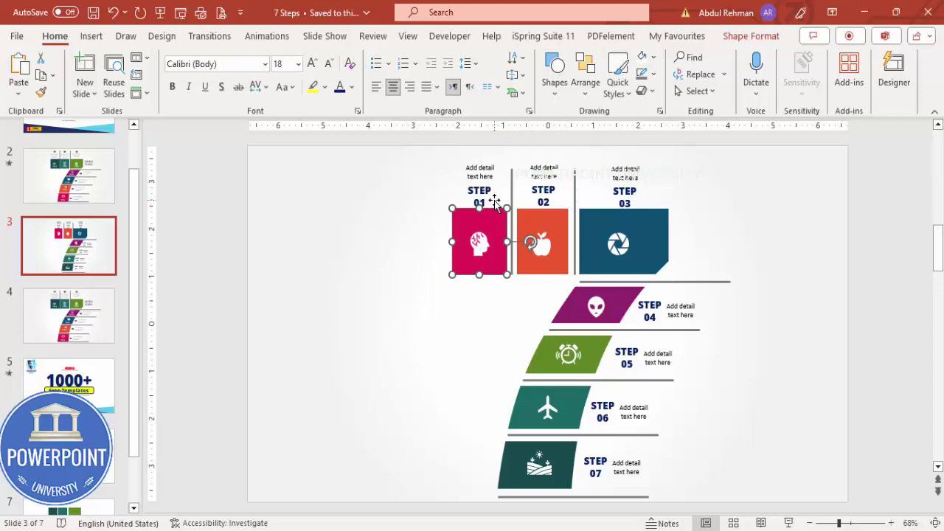
left_click(412, 220)
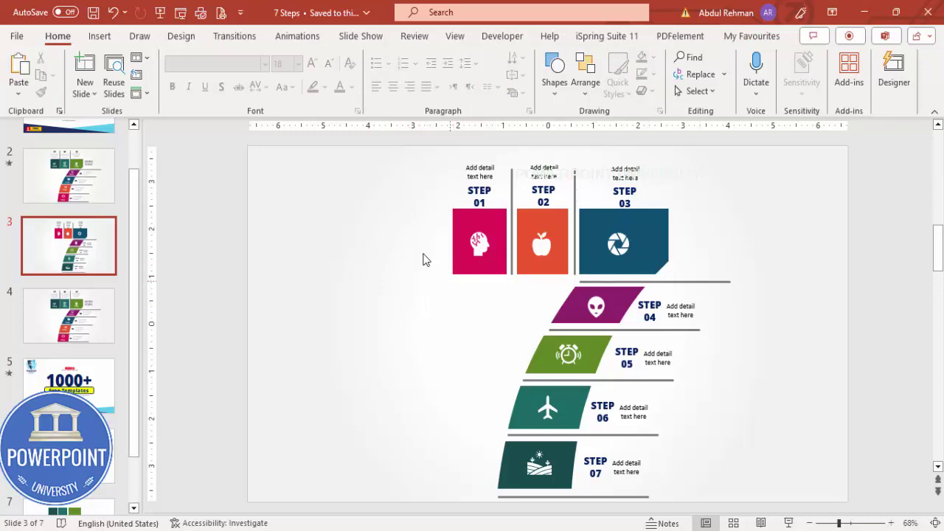
left_click(476, 231)
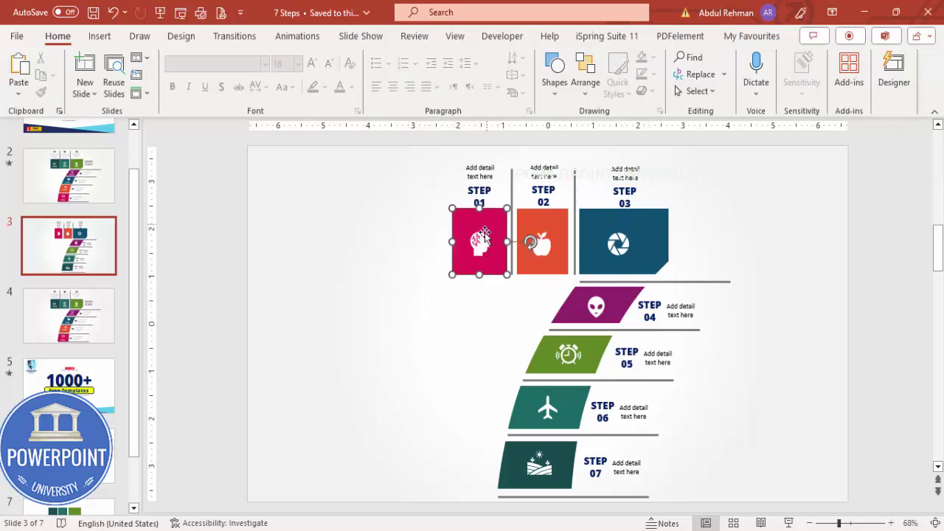
left_click(485, 234)
left_click(494, 171)
left_click_drag(413, 203, 516, 303)
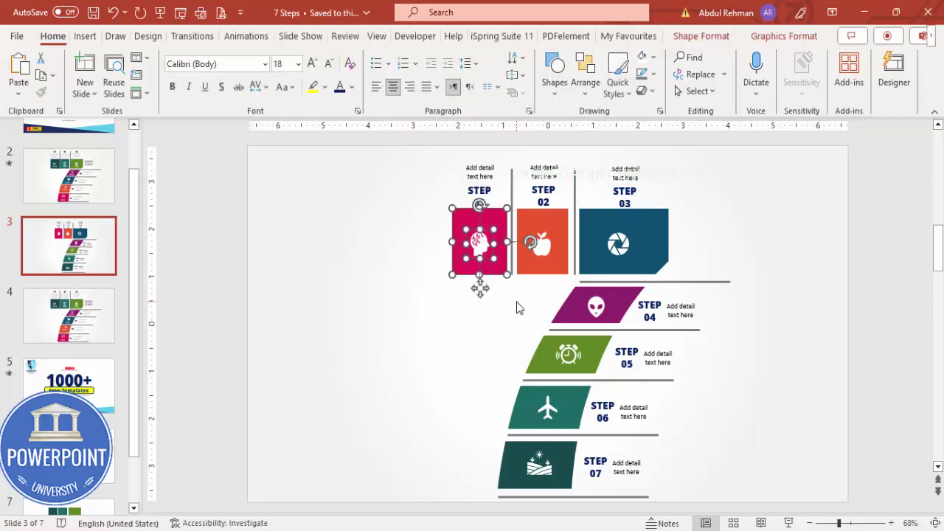
left_click(546, 245)
left_click(547, 246)
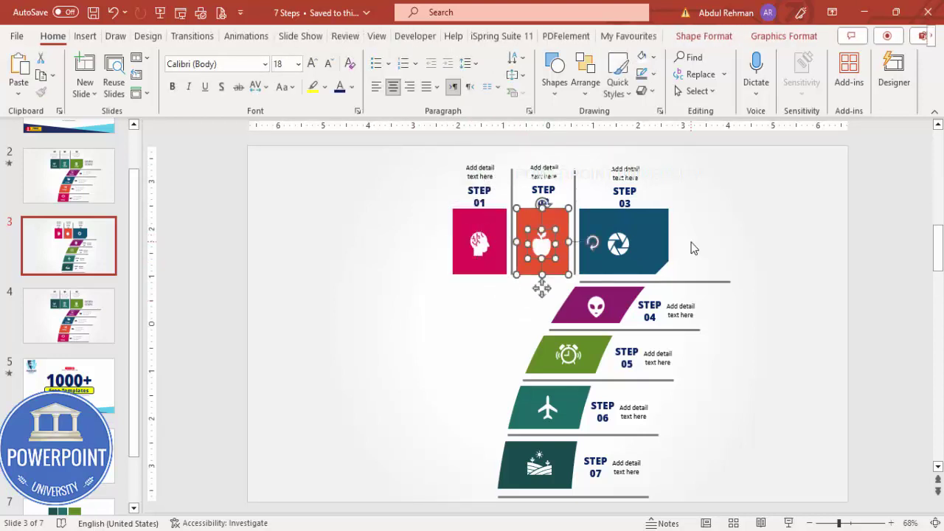
- Check the Step 03 to Step 07 pieces and their icons in turn, then deselect
left_click(625, 251)
left_click(625, 248)
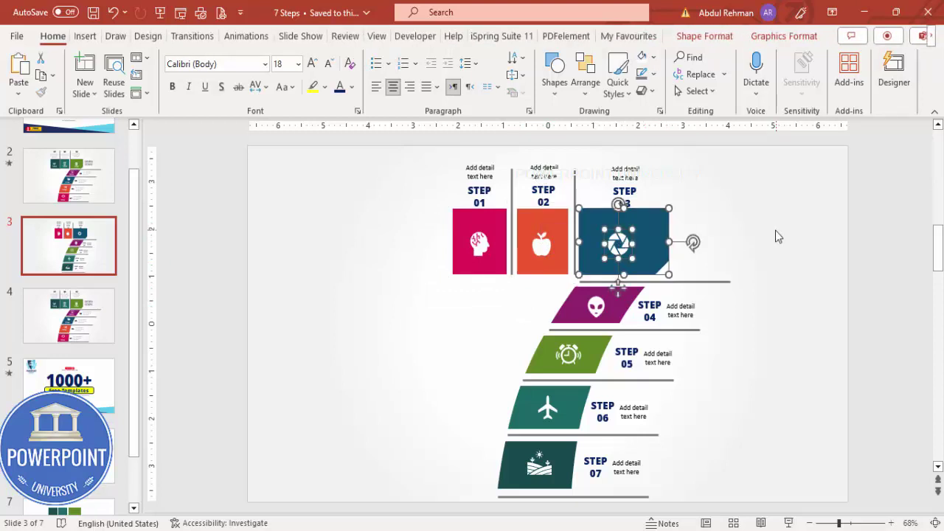
left_click(597, 308)
left_click(569, 313)
left_click(560, 350)
left_click(562, 353)
left_click(537, 363)
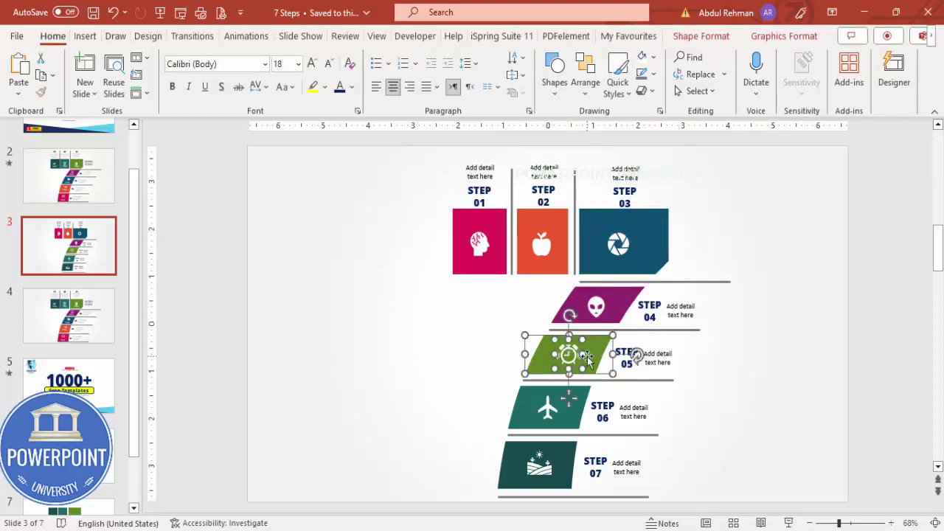
left_click(547, 408)
left_click(590, 414)
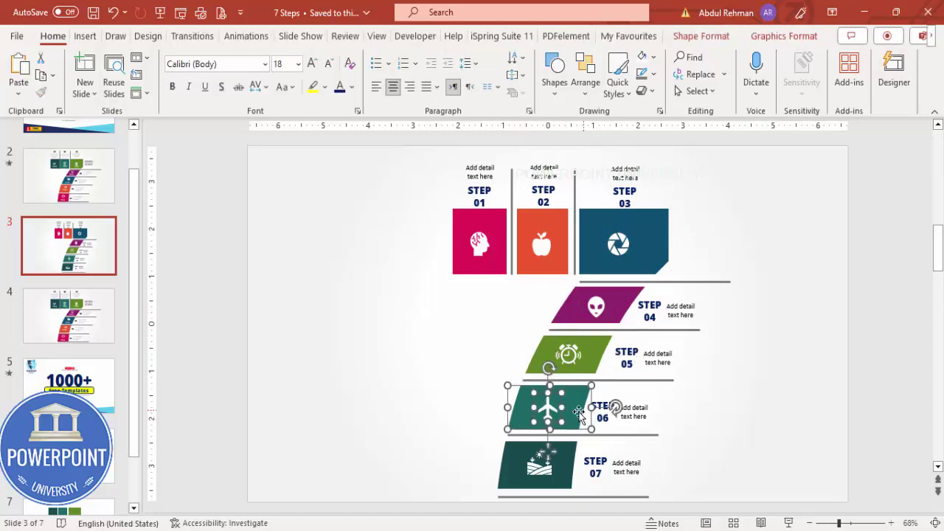
left_click(539, 462)
left_click(564, 475)
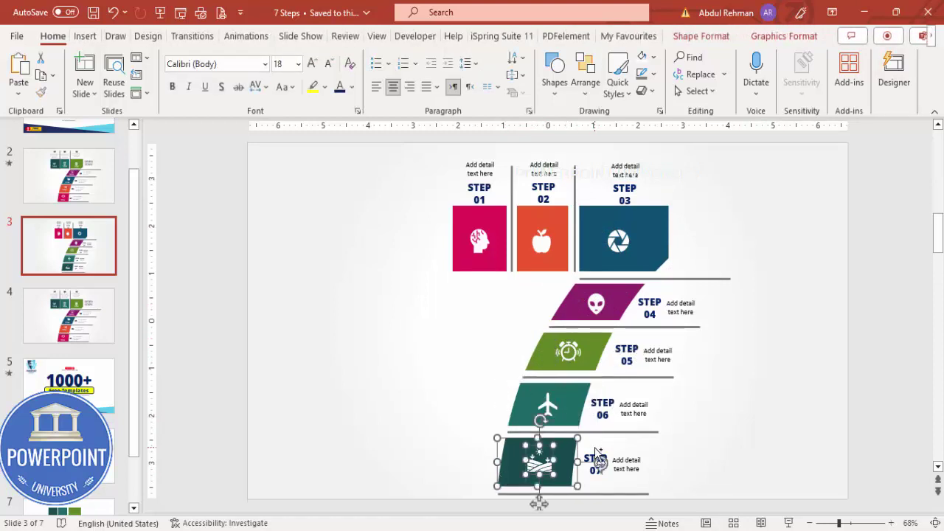
key("Escape")
left_click(480, 168)
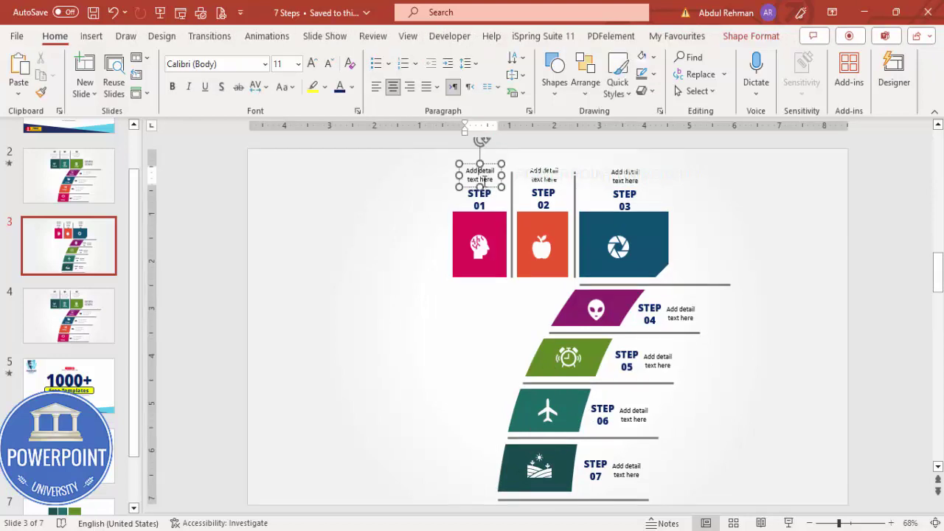
left_click(480, 193)
left_click(543, 180)
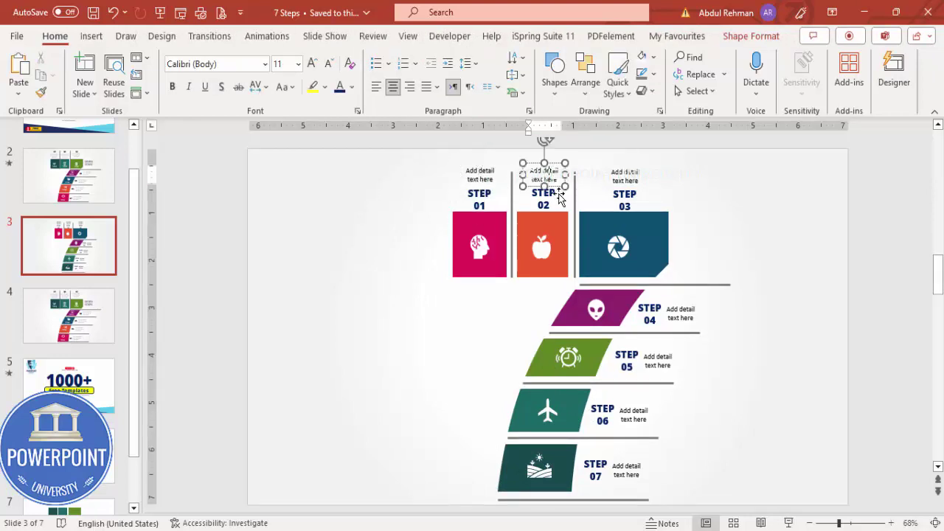
left_click(625, 191)
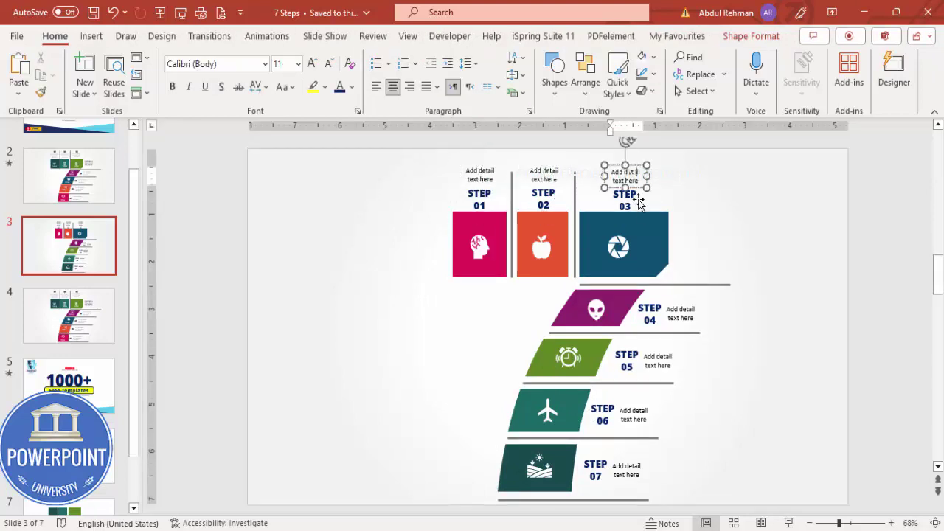
left_click(664, 313)
left_click(689, 305)
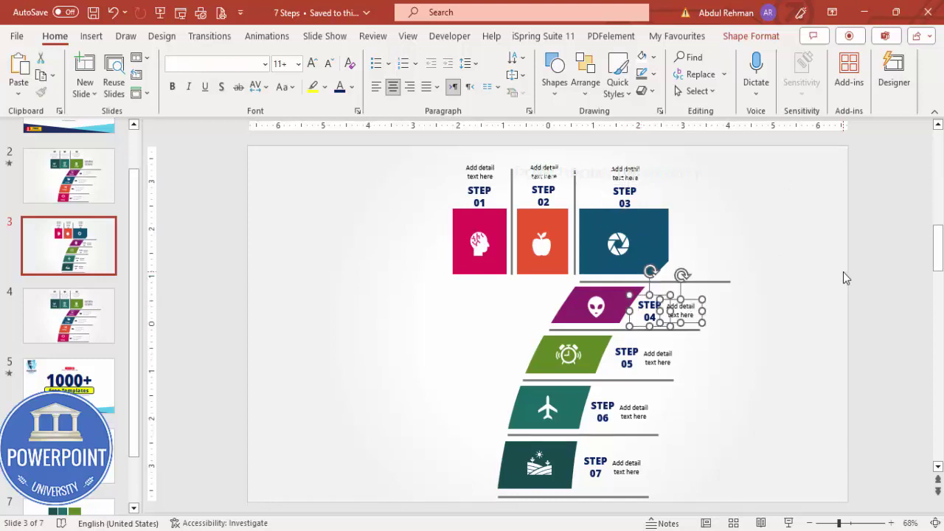
left_click(638, 352)
left_click(658, 356, "shift")
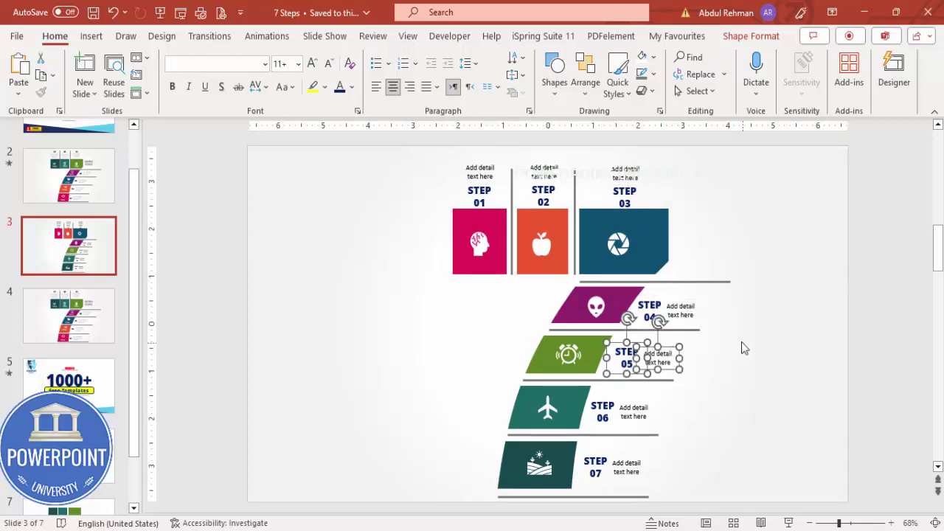
left_click(601, 410)
left_click(633, 411, "shift")
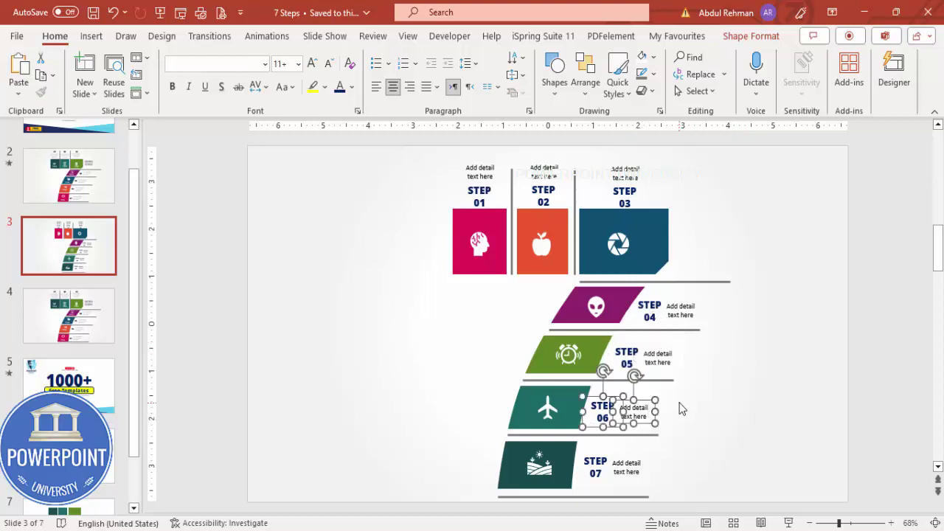
left_click(597, 466)
left_click(626, 466, "shift")
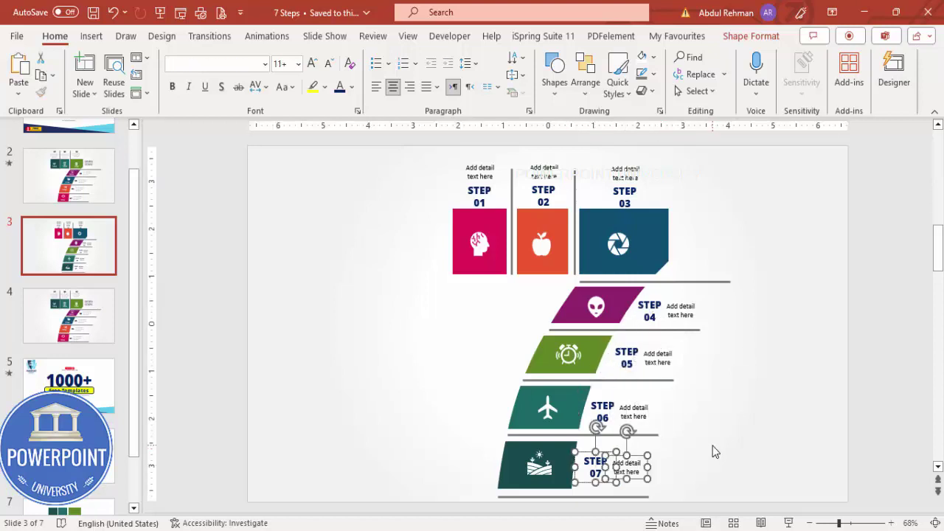
left_click(735, 415)
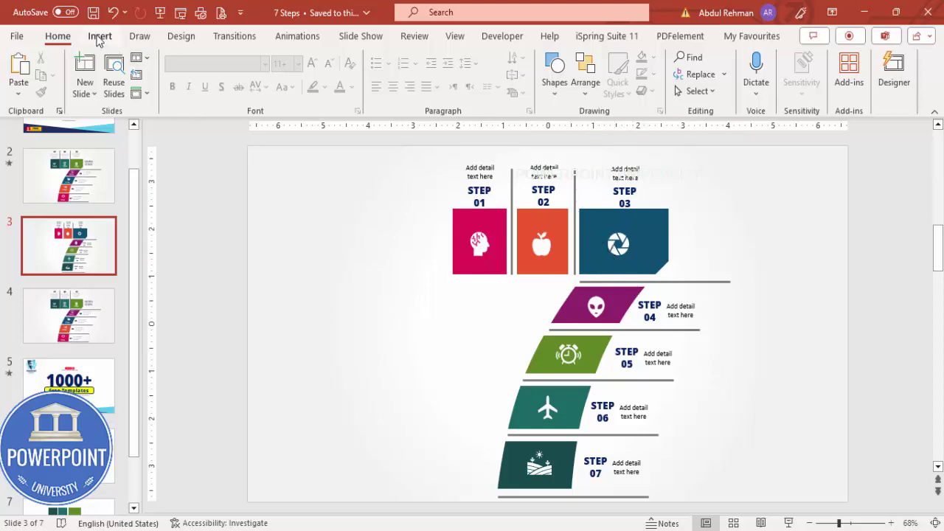
- Open the Animation Pane and give the pink Step 01 piece a Stretch entrance effect
left_click(297, 35)
left_click(640, 58)
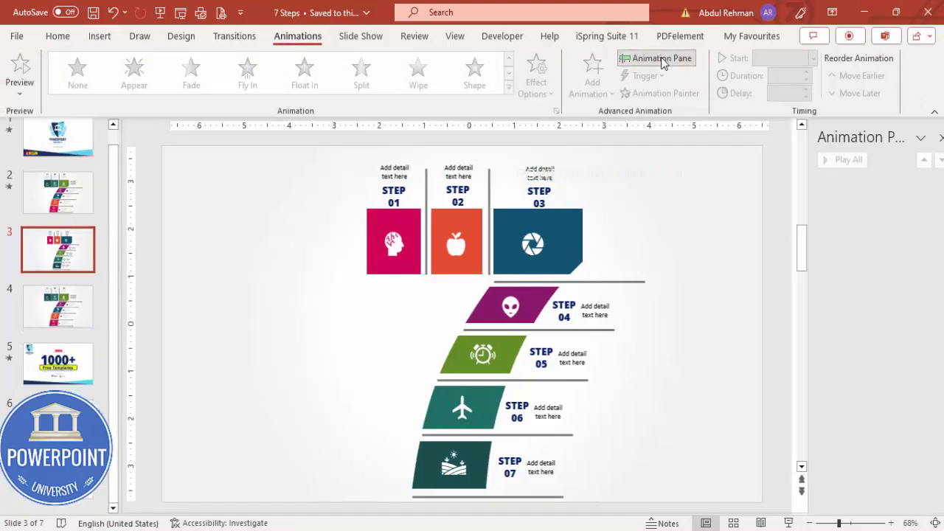
left_click(404, 225)
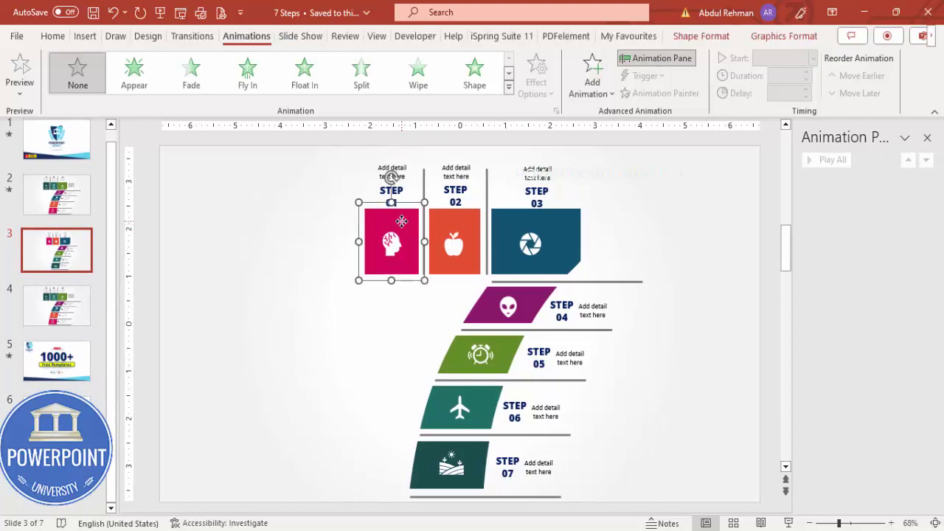
left_click(594, 87)
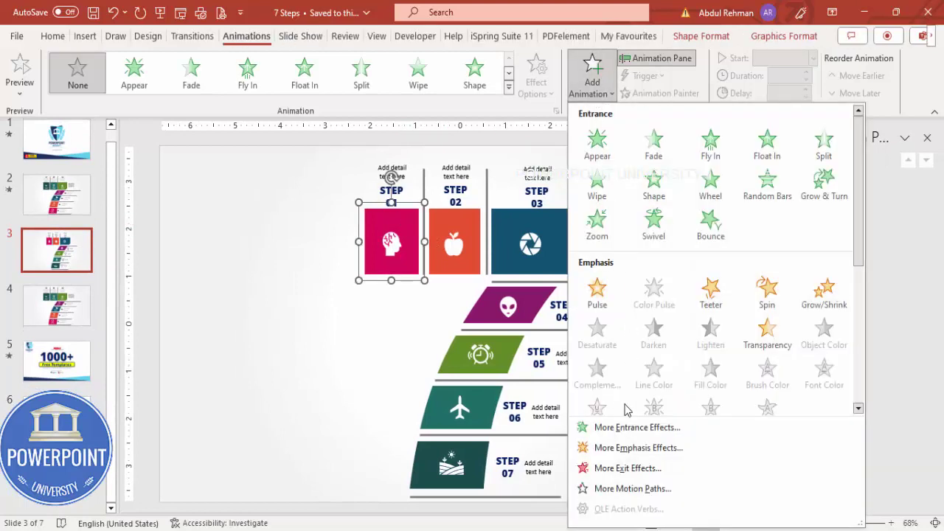
left_click(631, 429)
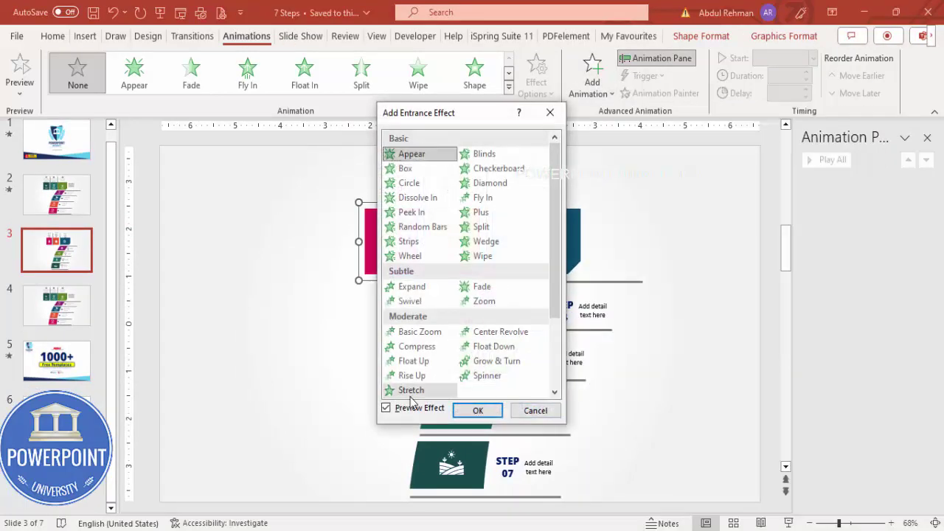
left_click(411, 390)
left_click(478, 410)
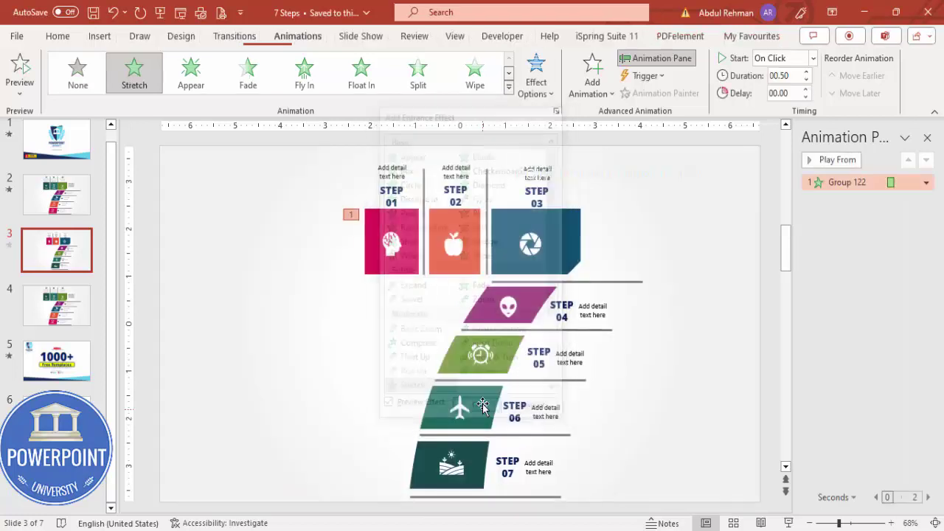
- Make the Stretch come from the top and copy the piece's animation
left_click(544, 91)
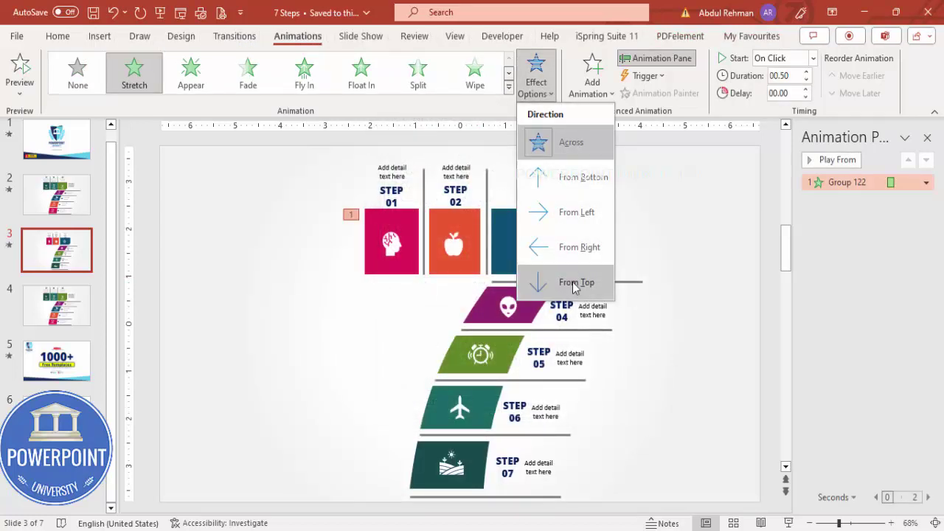
left_click(595, 285)
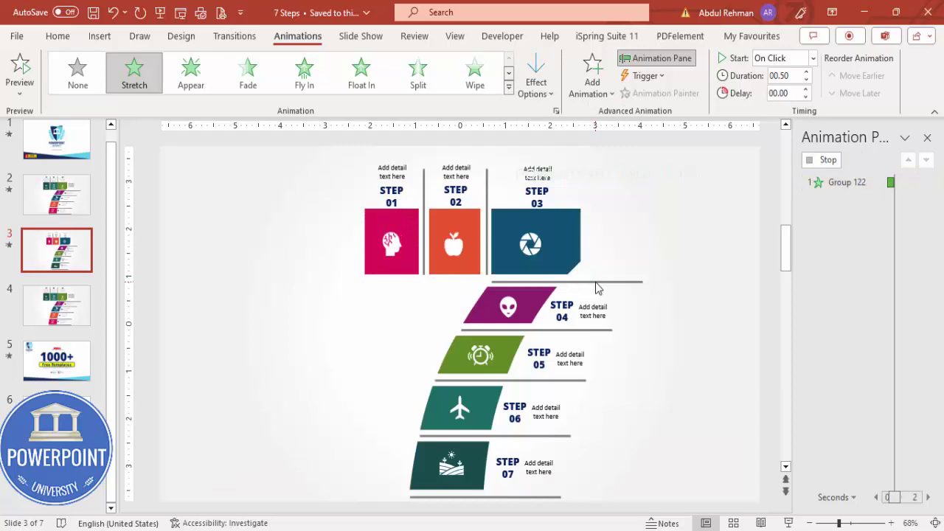
left_click(409, 224)
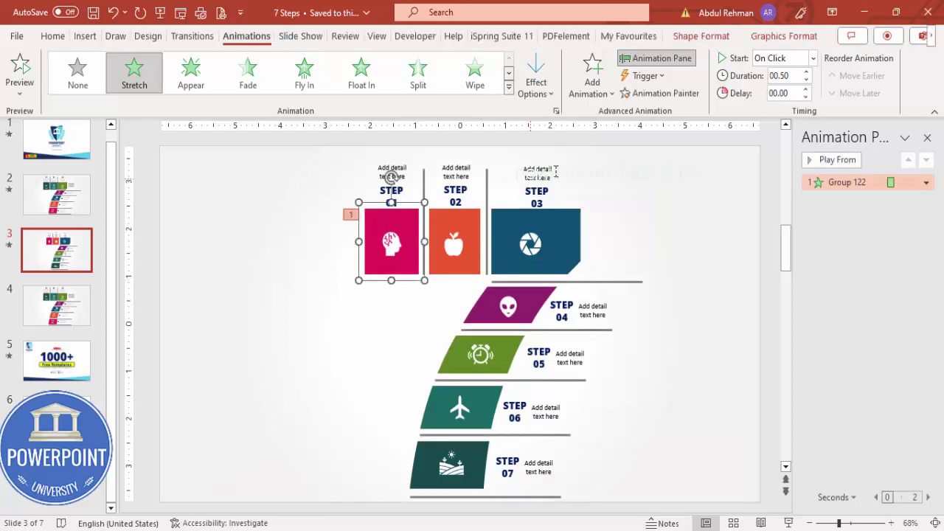
left_click(679, 101)
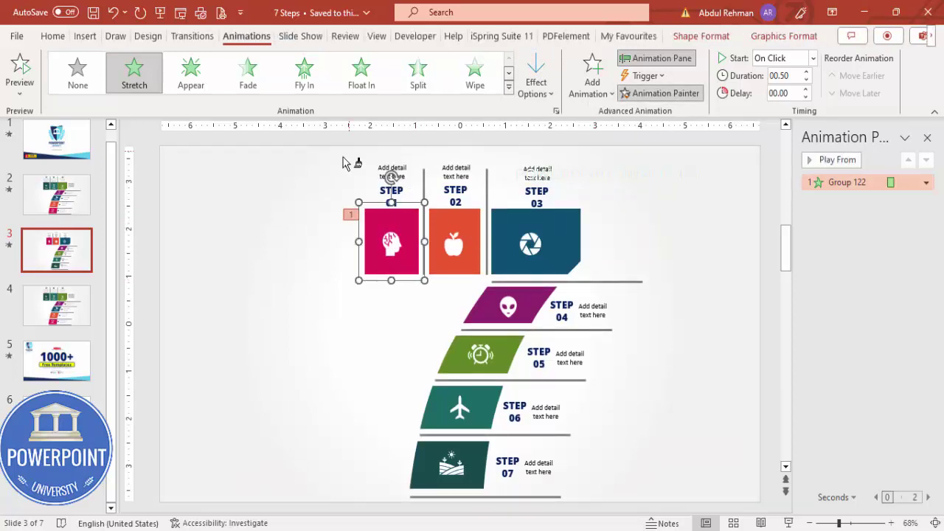
- Paint the Stretch onto the Step 01 caption, from the bottom, starting With Previous, and preview
left_click(413, 174)
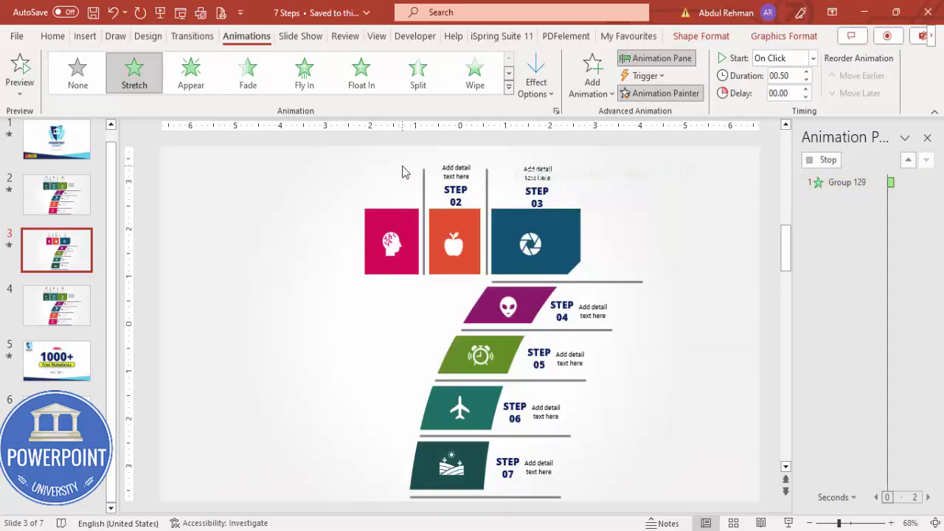
left_click(549, 95)
left_click(623, 185)
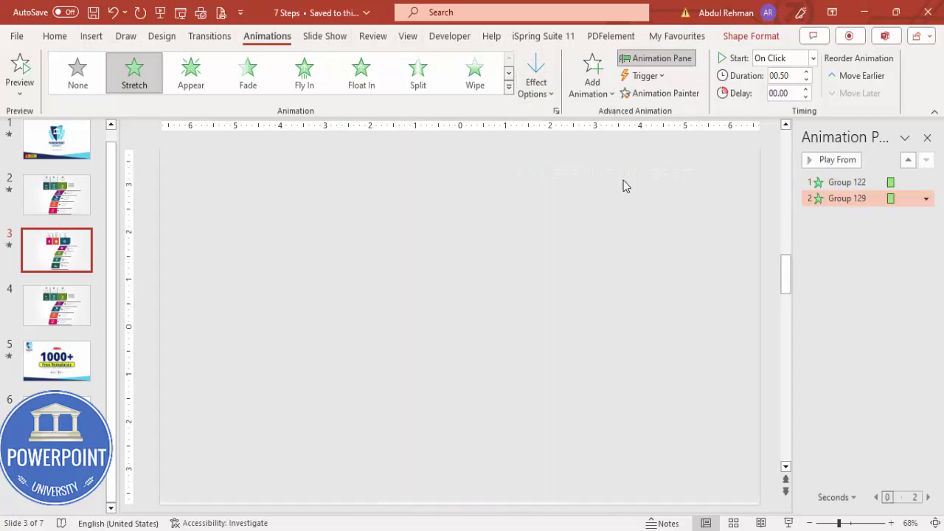
left_click(812, 58)
left_click(789, 94)
left_click(821, 160)
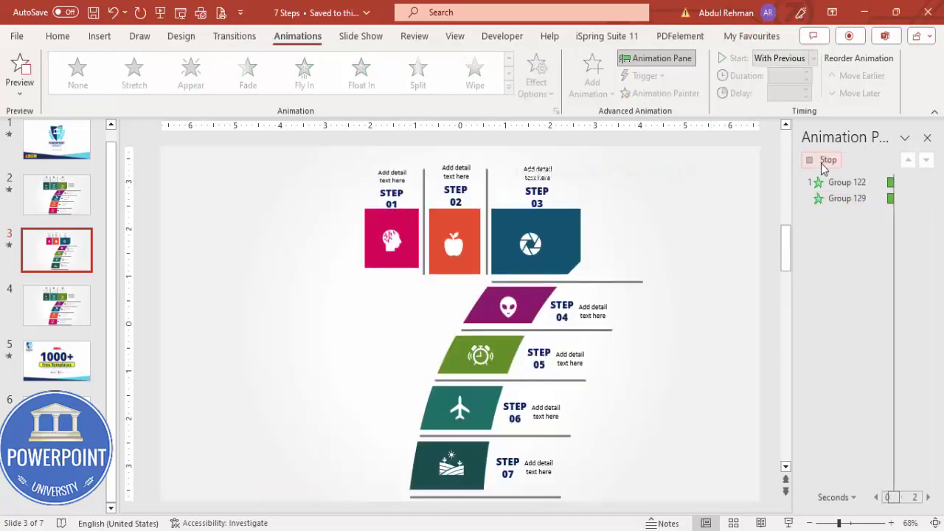
- Copy the Step 01 piece and caption animations onto the Step 02 piece and caption
left_click(396, 217)
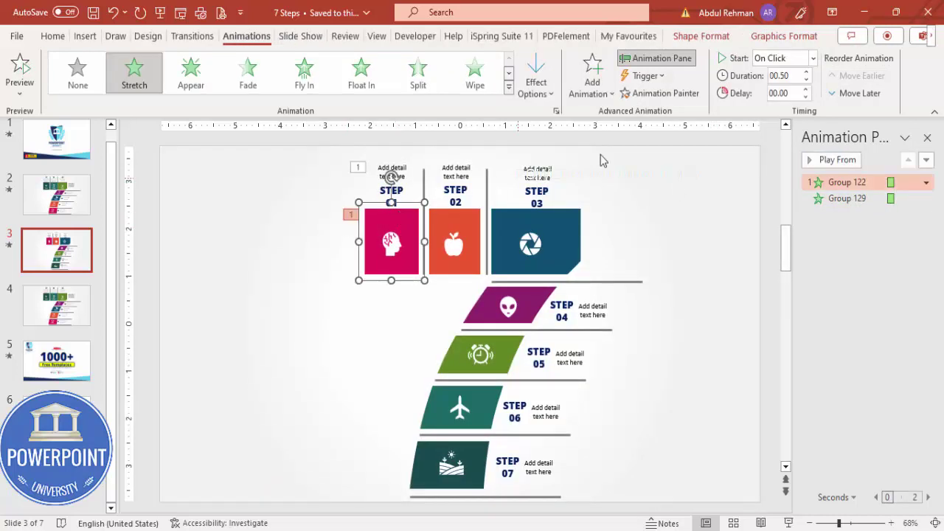
left_click(658, 93)
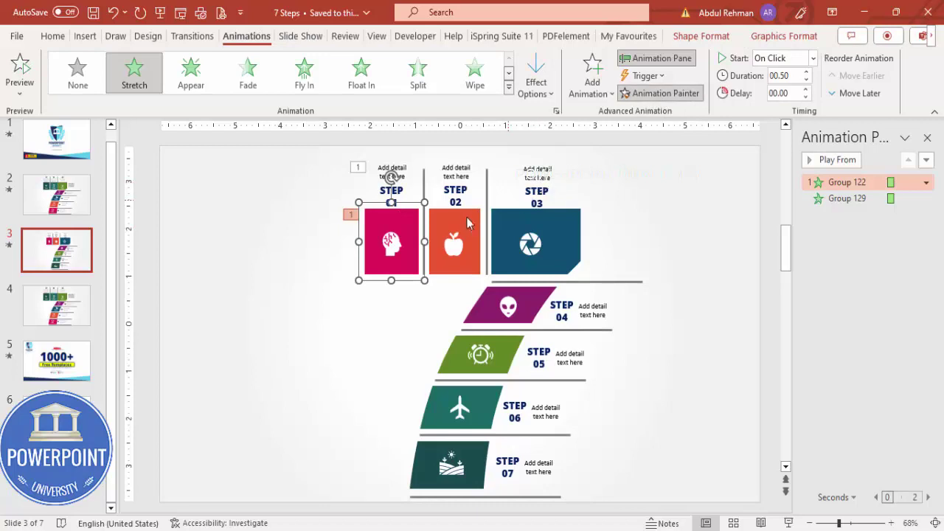
left_click(470, 223)
left_click(392, 177)
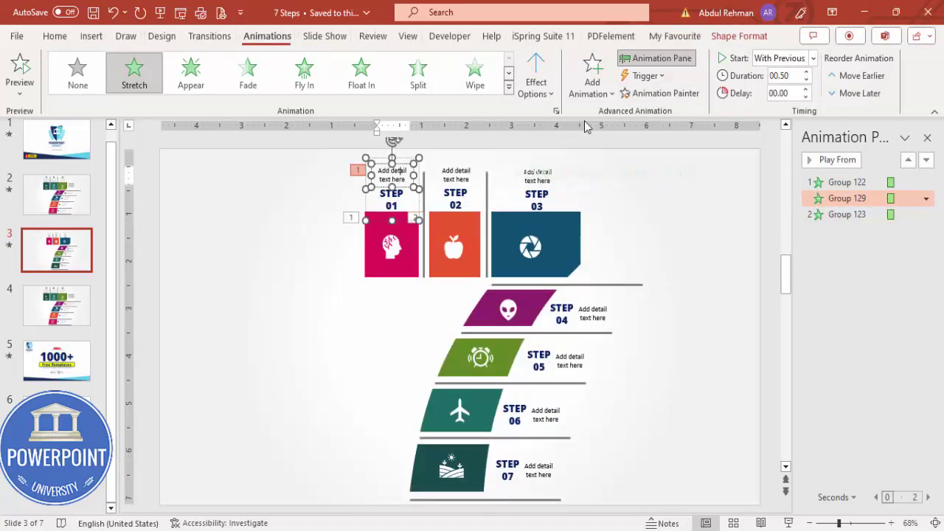
left_click(634, 98)
left_click(454, 177)
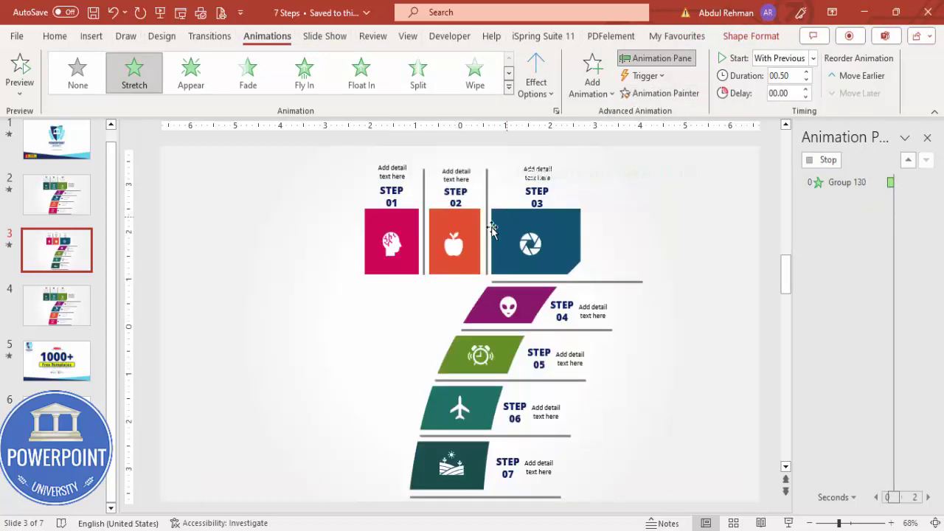
left_click(470, 221)
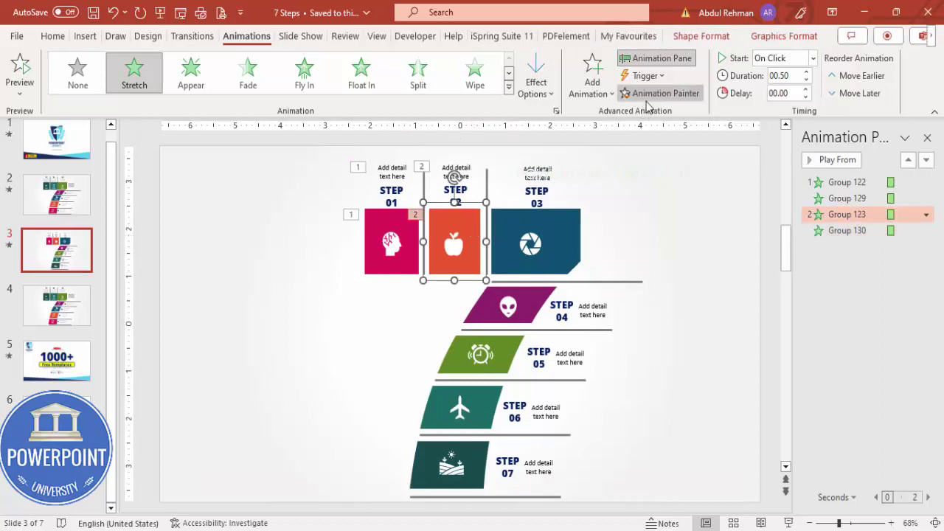